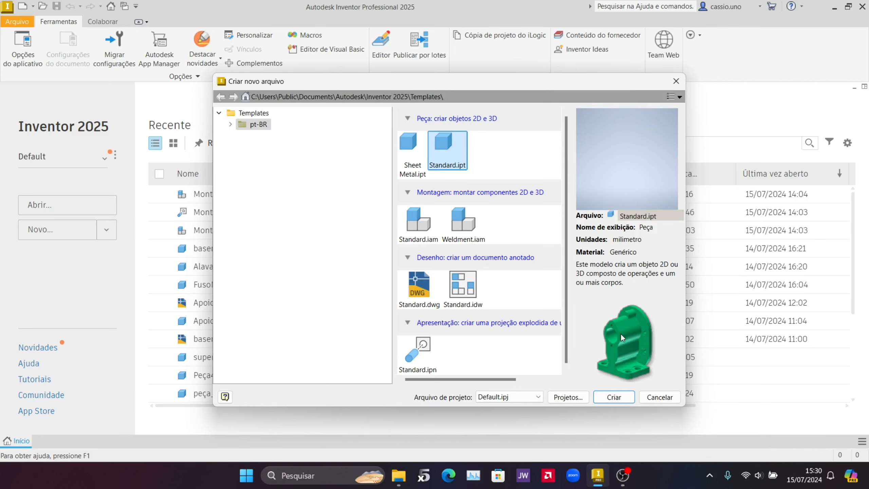
Create a new part from the Standard.ipt template and start a 2D sketch on the horizontal XZ plane
click(611, 398)
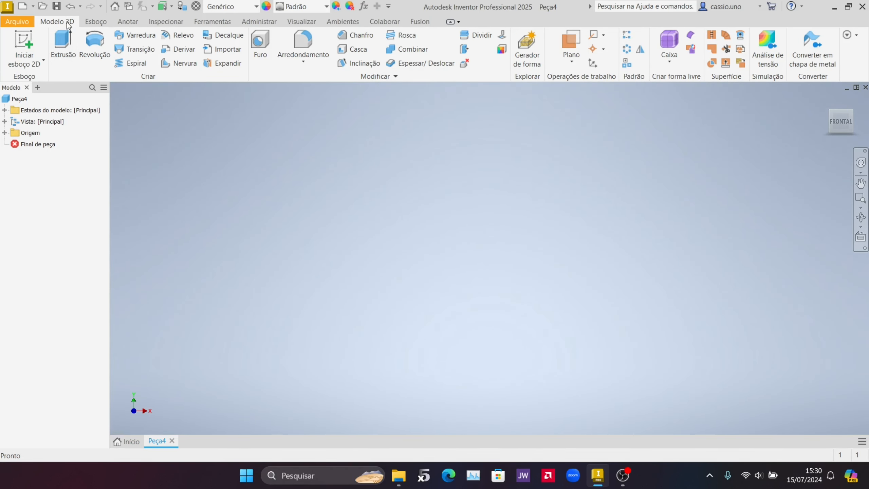
click(94, 21)
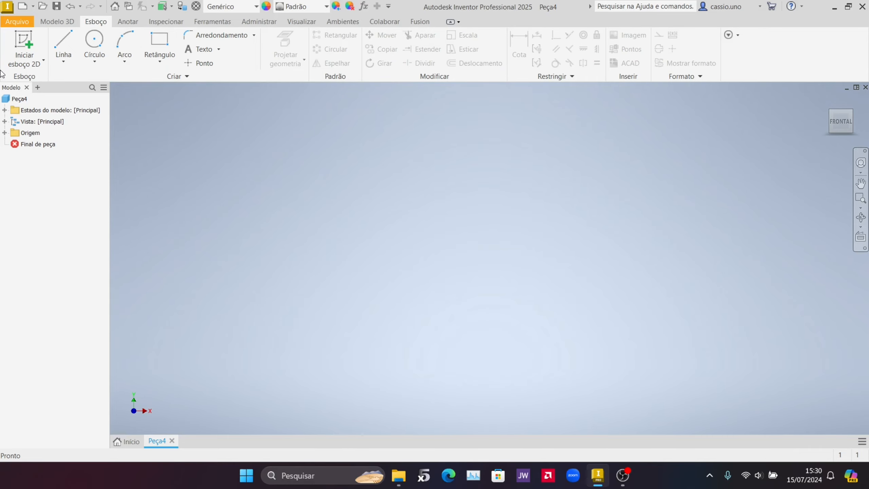
click(19, 41)
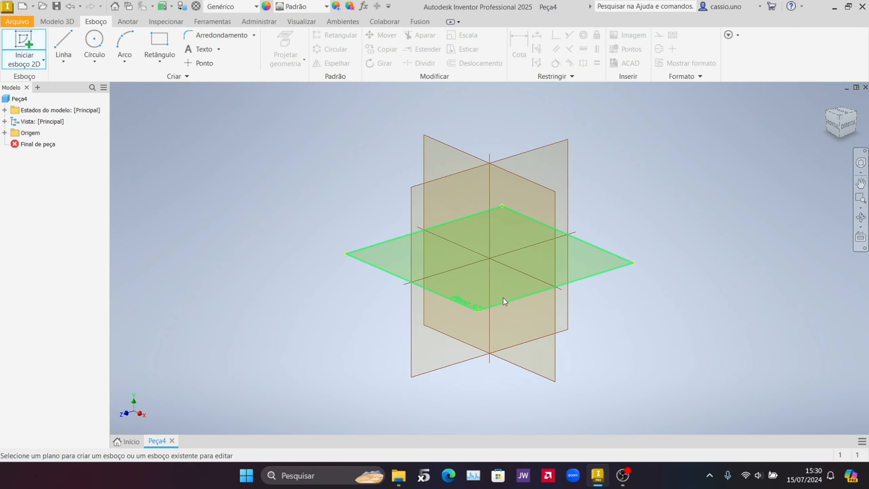
click(503, 298)
Sketch a centre-point rectangle about 47 by 29.5 mm, centred on the origin
click(160, 59)
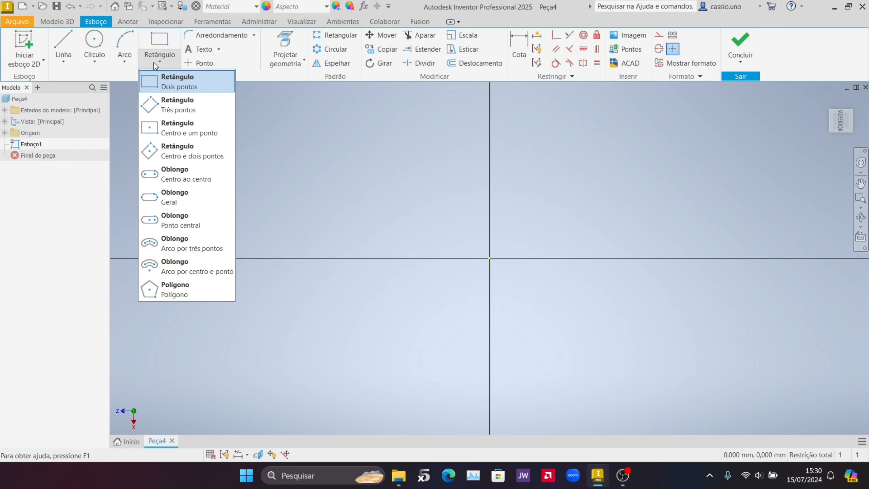
click(201, 132)
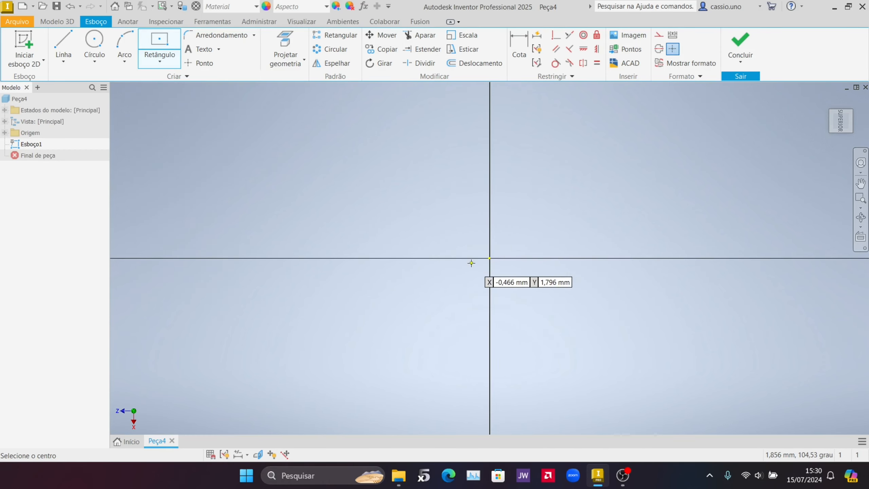
click(489, 259)
scroll(725, 135, down, 2)
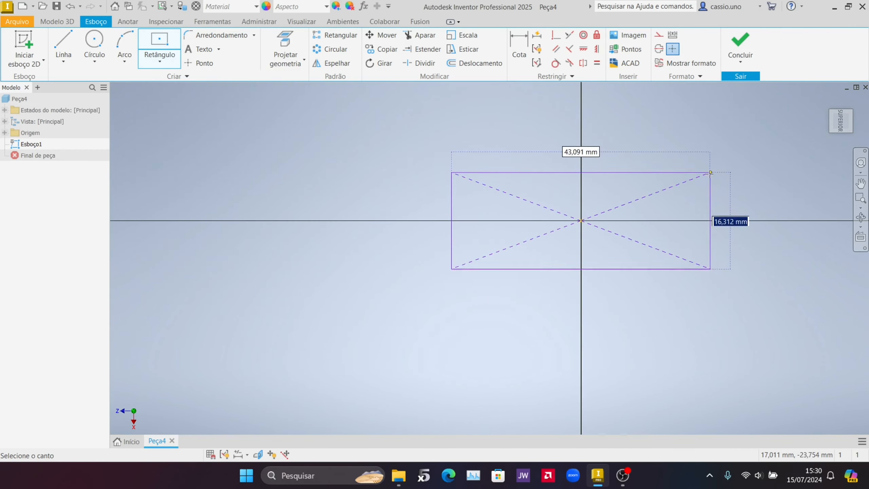
click(721, 132)
middle_drag(730, 202, 523, 270)
Dimension the rectangle to 30 mm on its short side and 50 mm on its long side
click(516, 267)
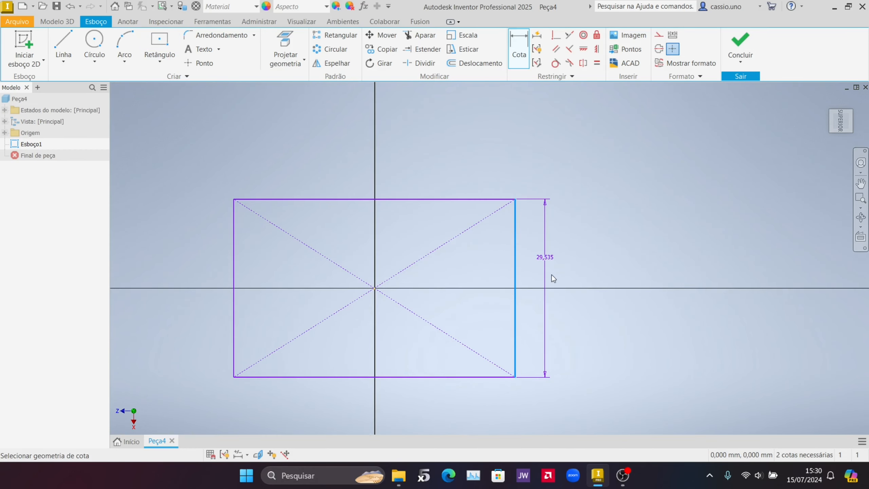
click(550, 278)
text(30)
key(Return)
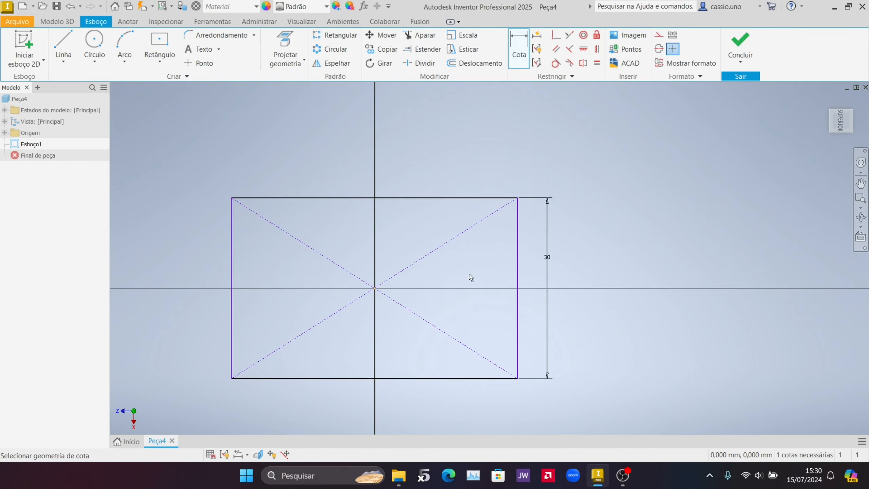
click(445, 199)
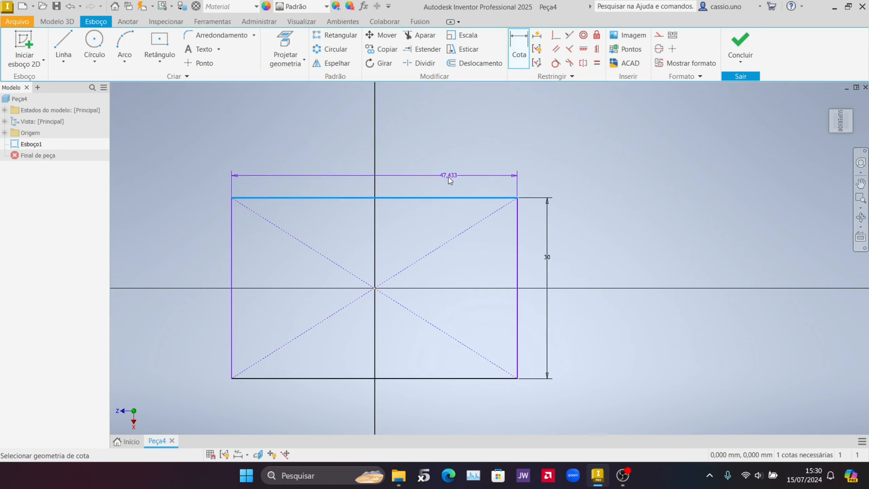
click(448, 178)
key(Return)
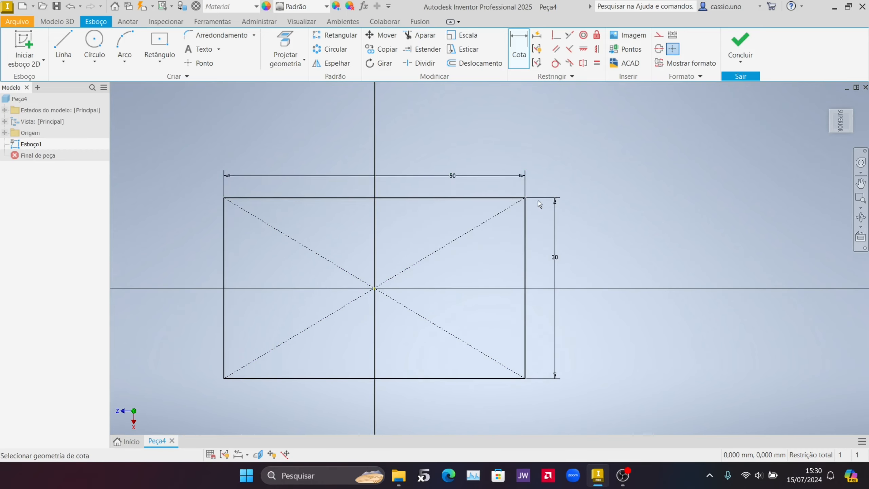
Finish the sketch and extrude the rectangle upward into a thin plate
click(740, 44)
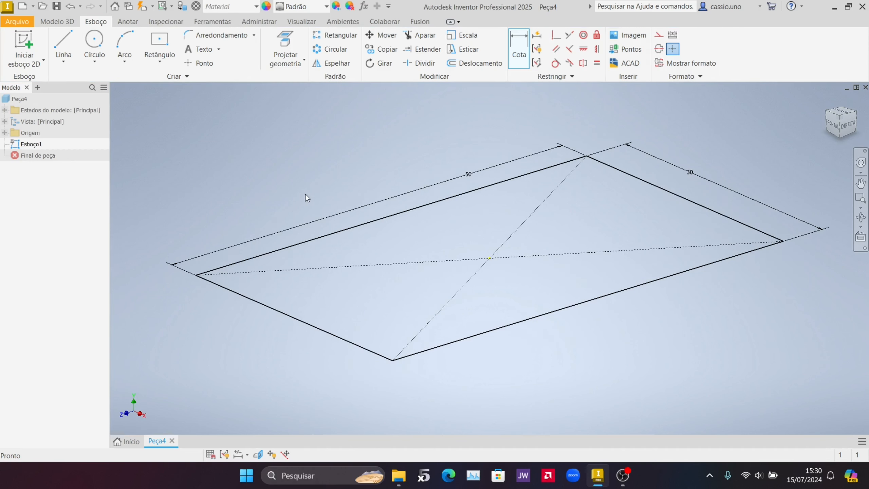
click(57, 21)
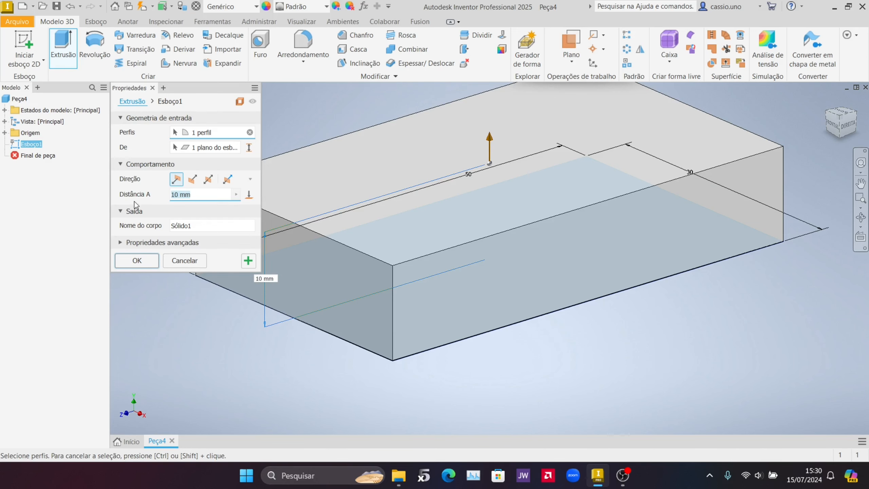
key(Return)
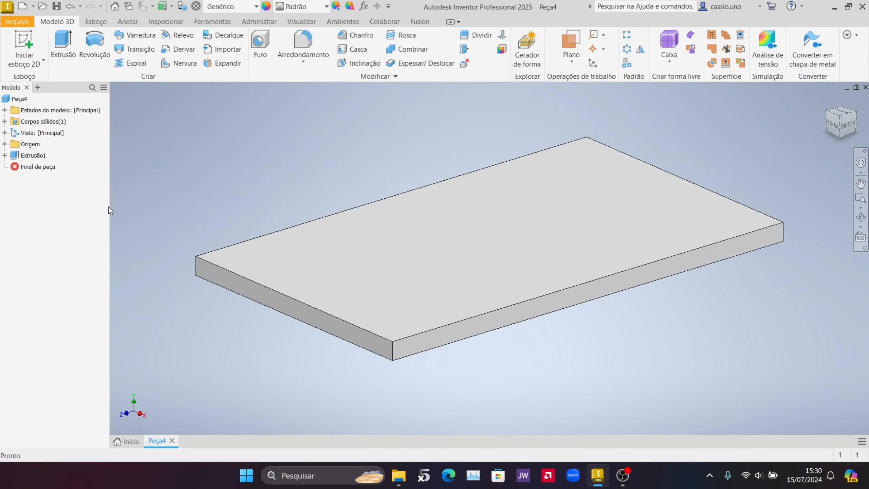
shift+middle_drag(592, 169, 460, 226)
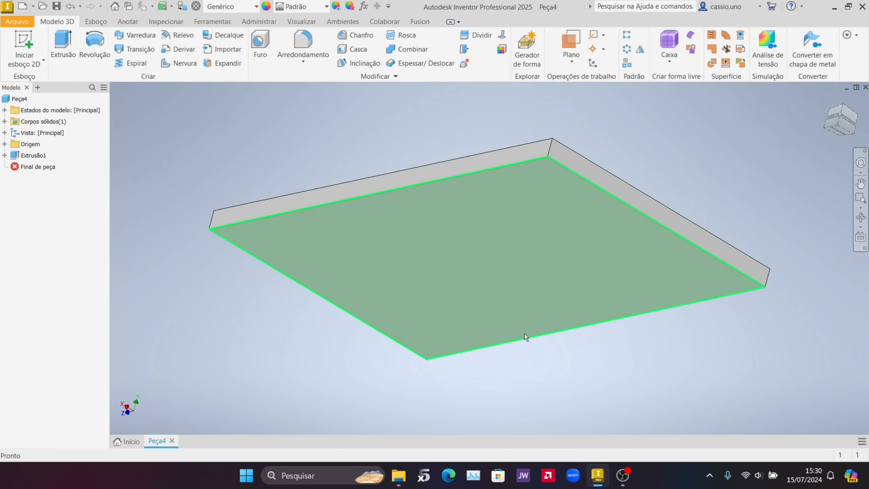
click(572, 63)
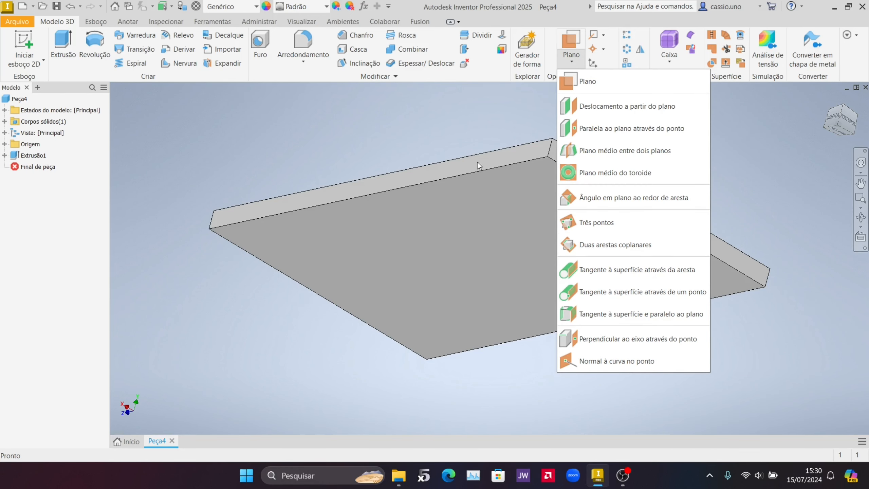
click(432, 117)
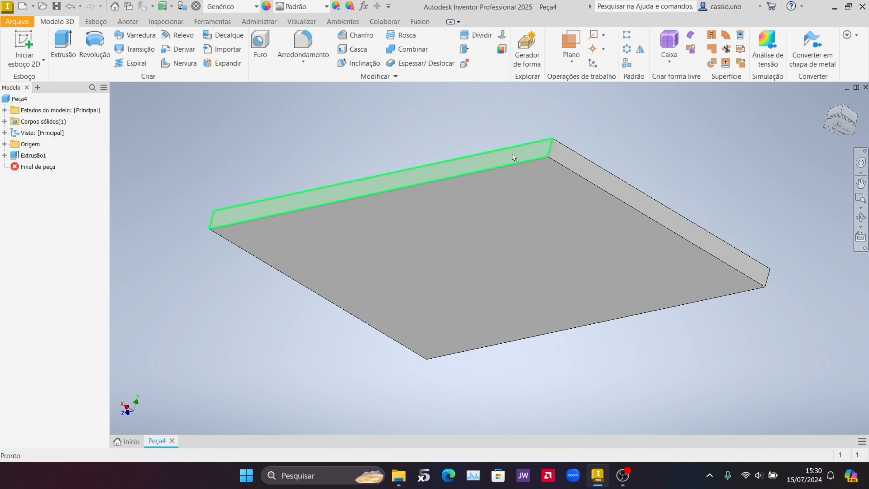
Start a work plane at an angle to the plate's top face, rotating about its short upper edge
click(574, 57)
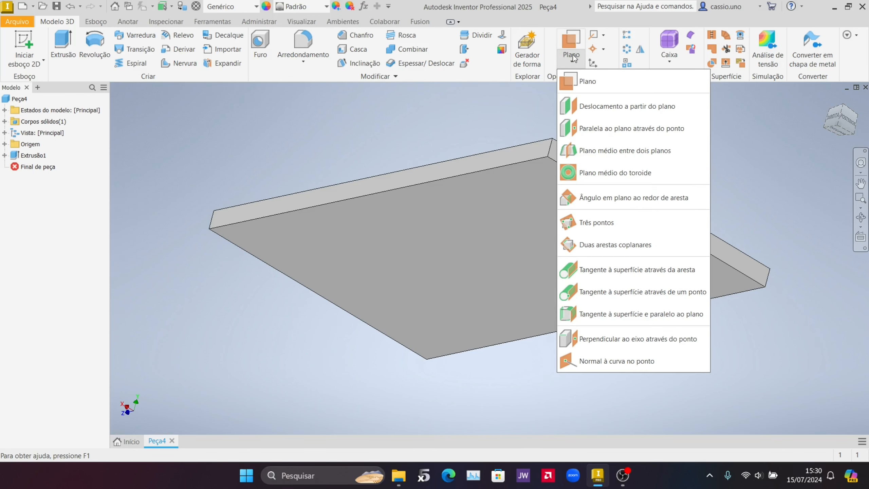
click(676, 197)
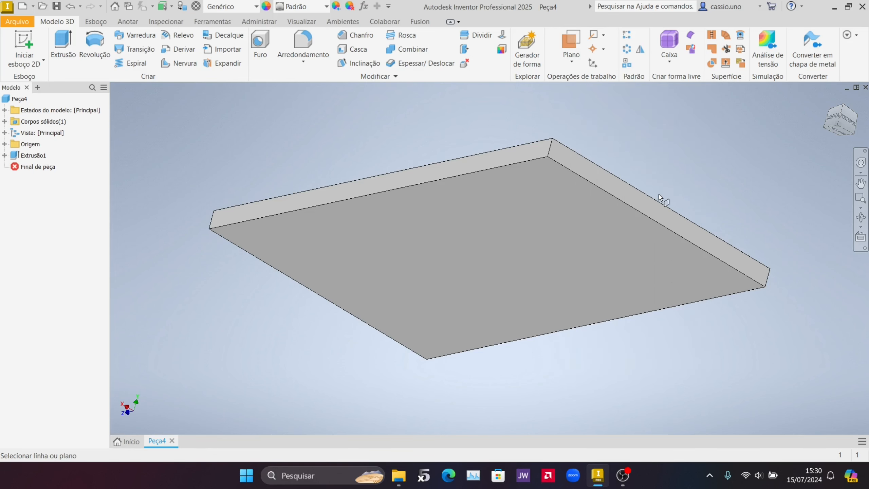
click(641, 192)
mouse_move(359, 155)
shift+middle_down()
mouse_move(379, 153)
mouse_move(380, 166)
mouse_move(370, 159)
shift+middle_up()
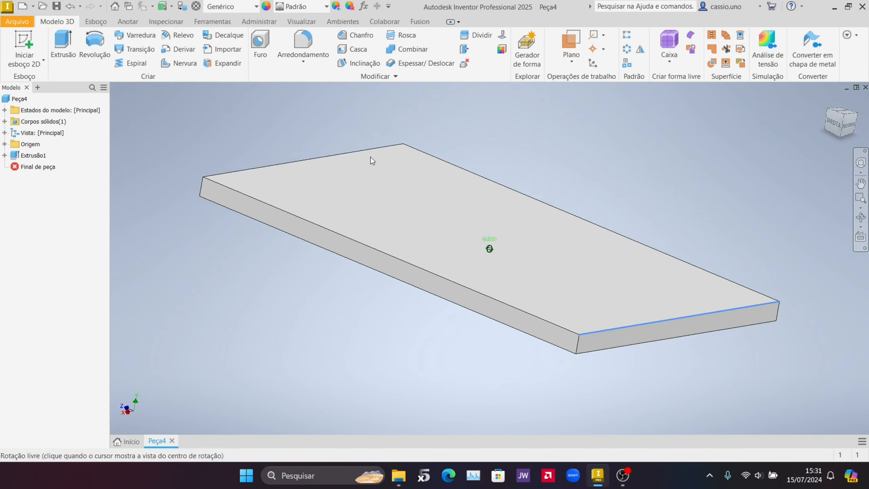
click(598, 305)
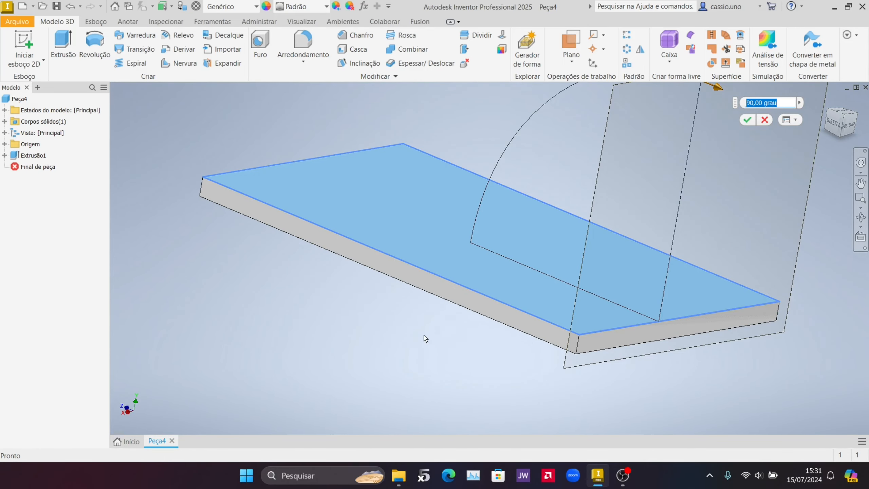
Set the work plane's angle to 90+45 degrees and create it
shift+middle_drag(425, 338, 459, 333)
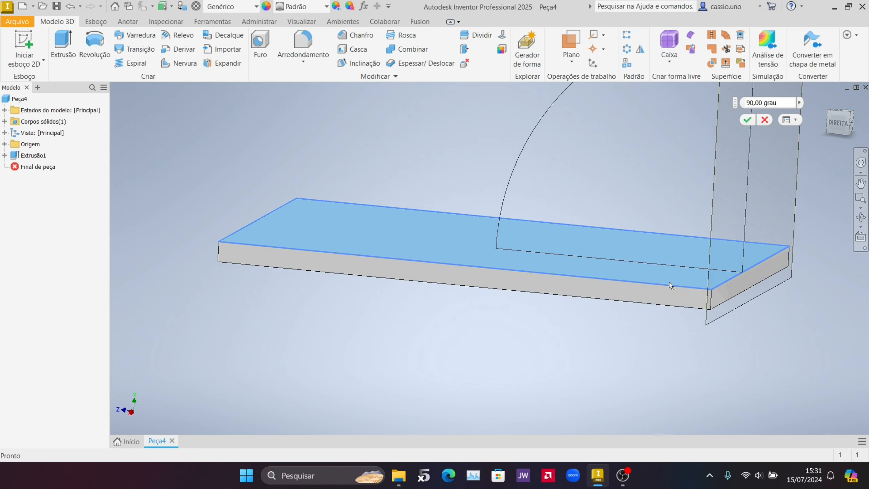
middle_drag(602, 142, 381, 199)
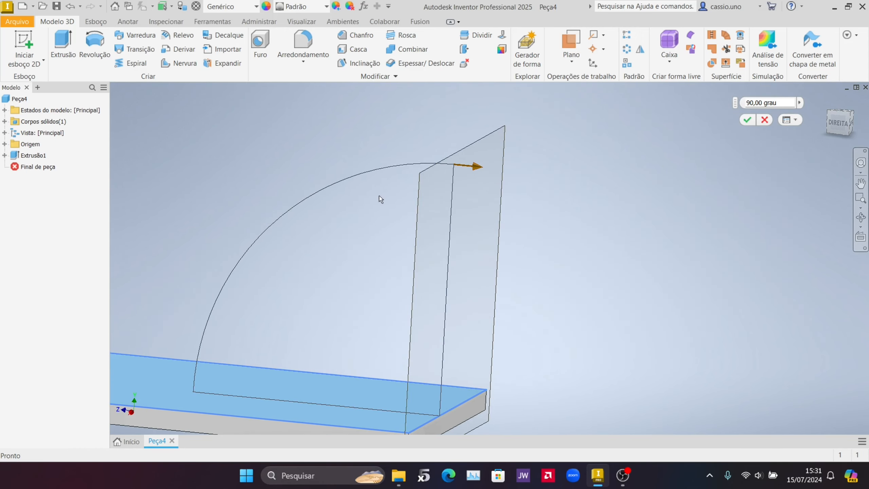
click(782, 103)
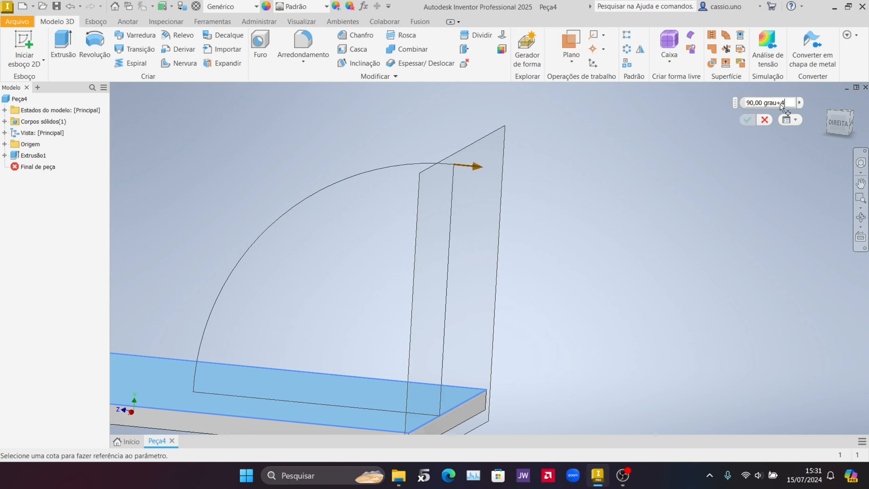
middle_drag(462, 262, 604, 192)
shift+middle_drag(482, 272, 520, 278)
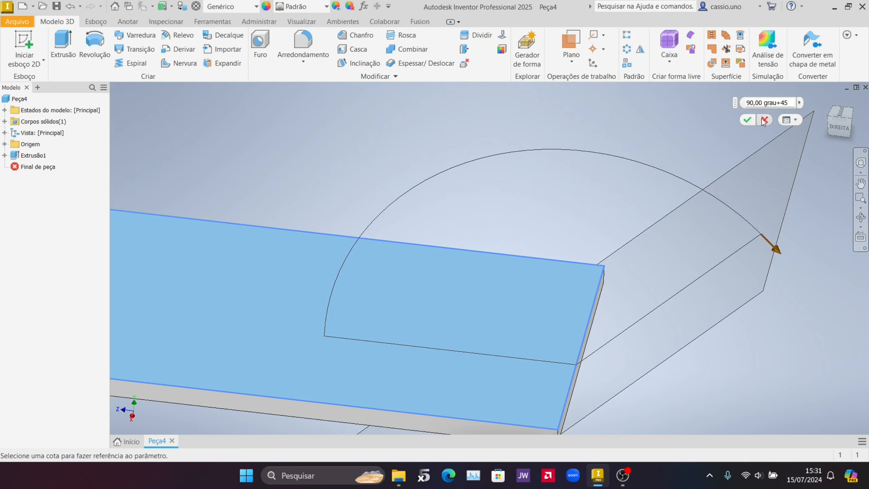
click(746, 120)
Start a sketch on the angled work plane and project the outline of the plate's top face into it
shift+middle_drag(558, 316, 651, 295)
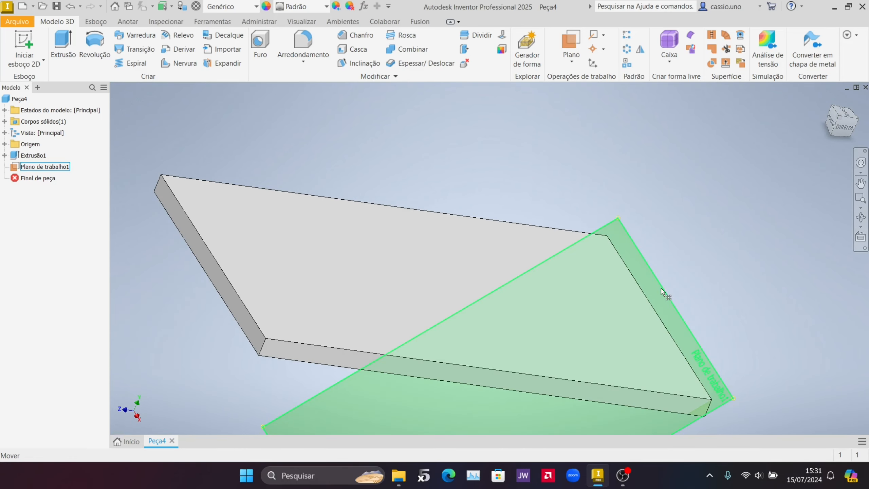
click(662, 290)
click(693, 282)
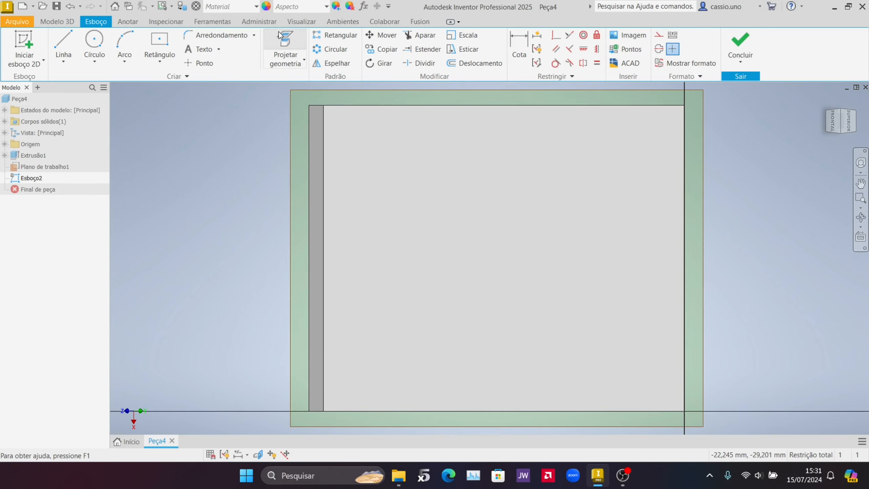
click(279, 32)
click(607, 289)
middle_drag(725, 274, 444, 258)
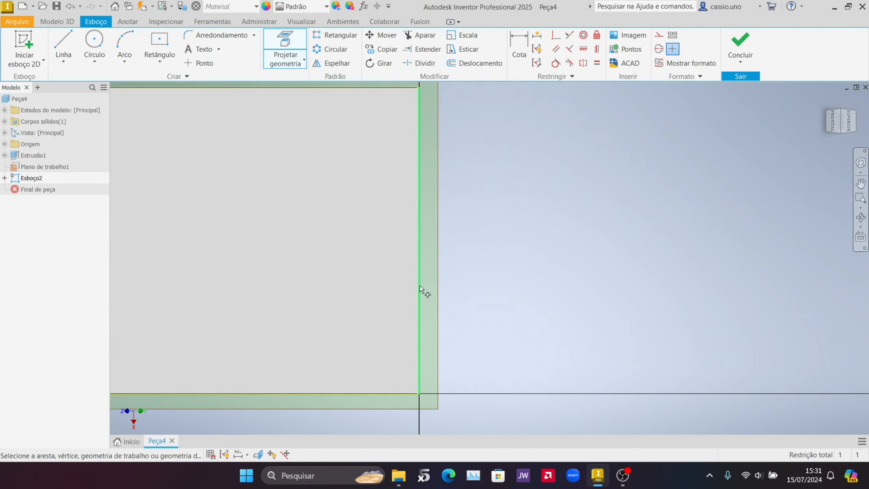
click(156, 42)
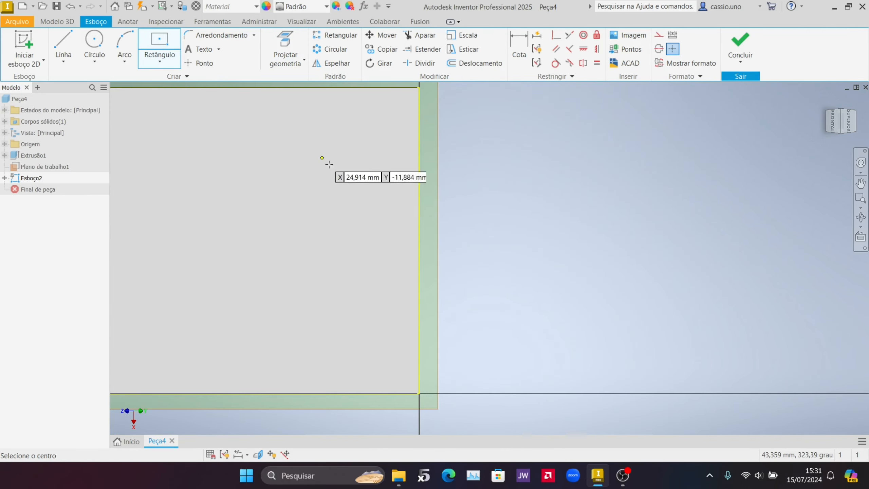
click(420, 240)
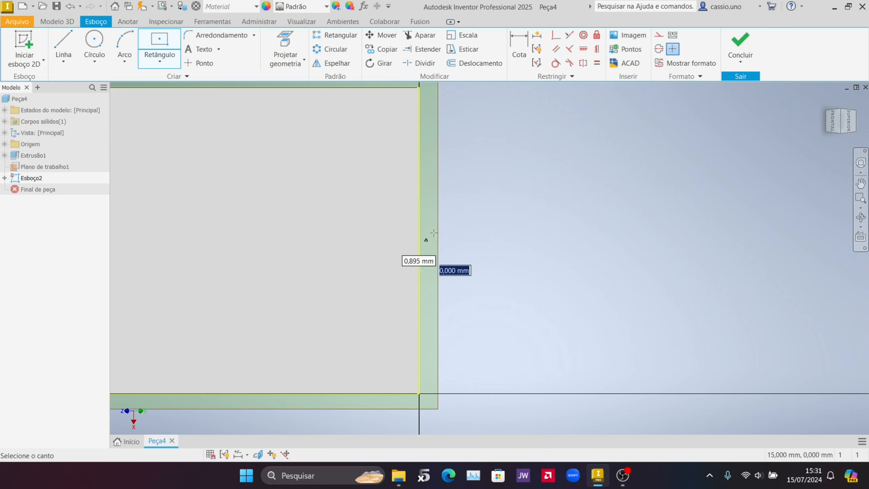
key(Escape)
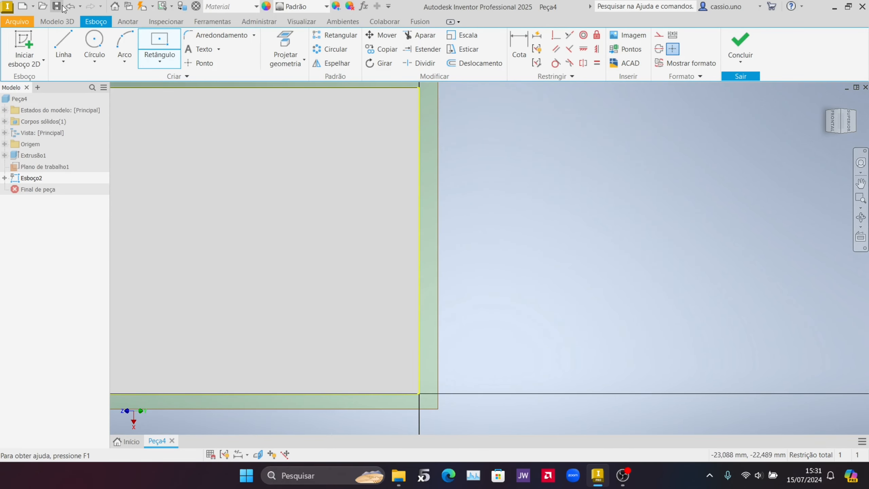
Sketch a two-point rectangle about 39 by 28 mm, starting at the projected edge's corner and extending outward from the plate
click(159, 61)
click(202, 88)
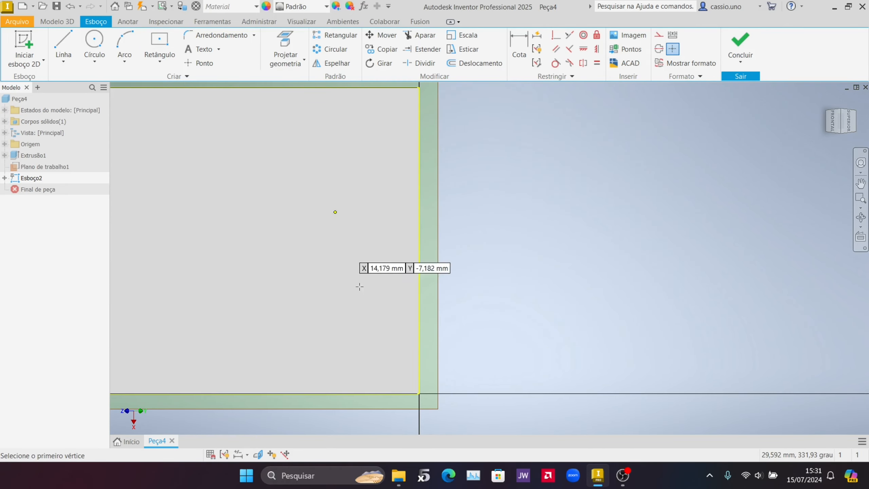
click(420, 393)
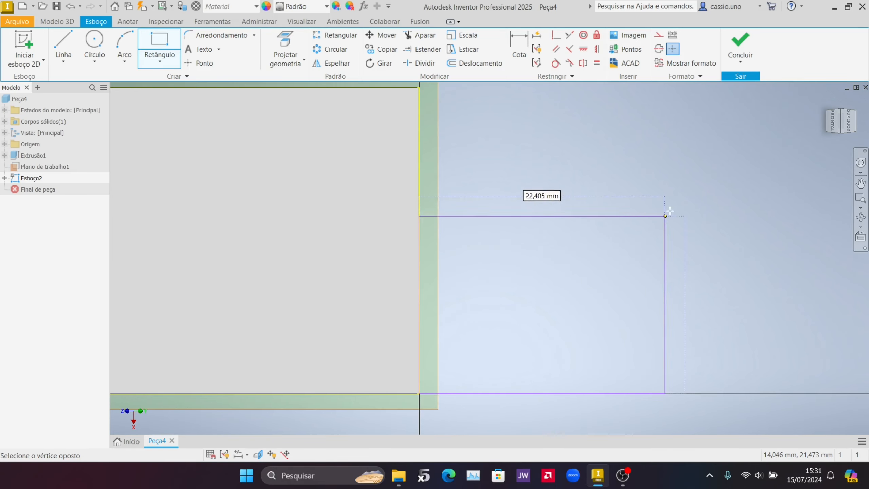
middle_drag(645, 253, 557, 366)
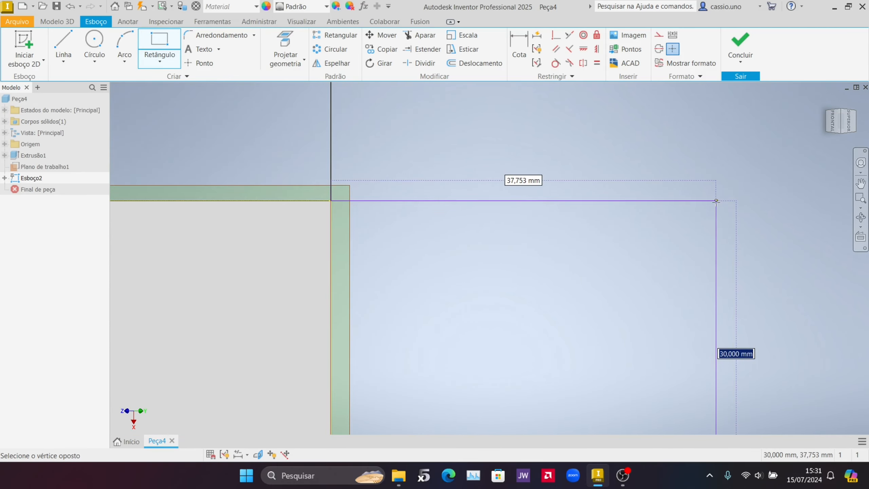
click(727, 223)
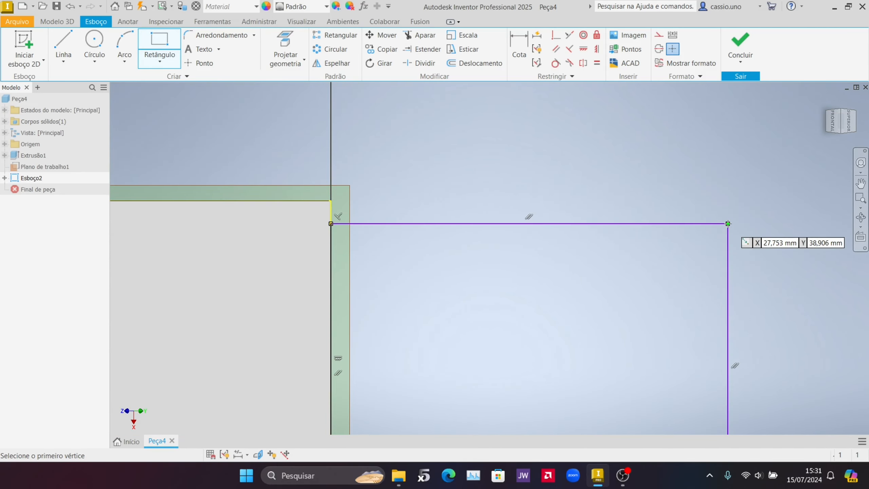
key(Escape)
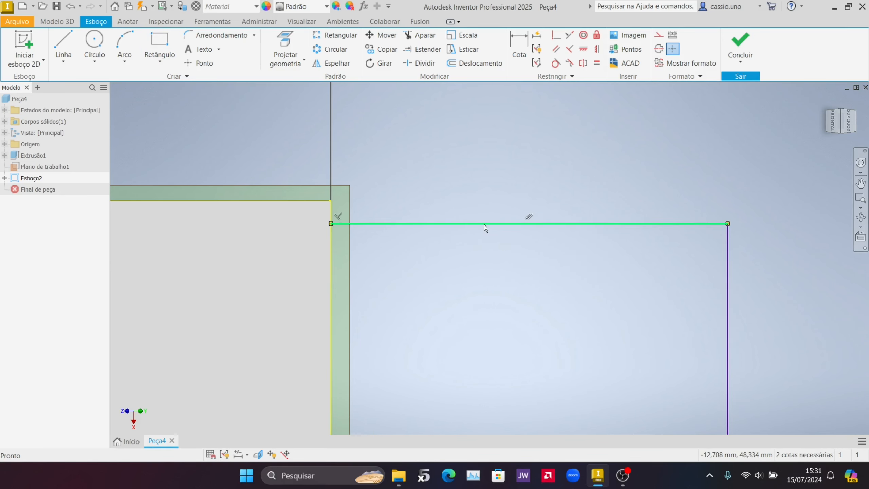
Make the rectangle's upper edge collinear with the plate's upper long edge
click(485, 225)
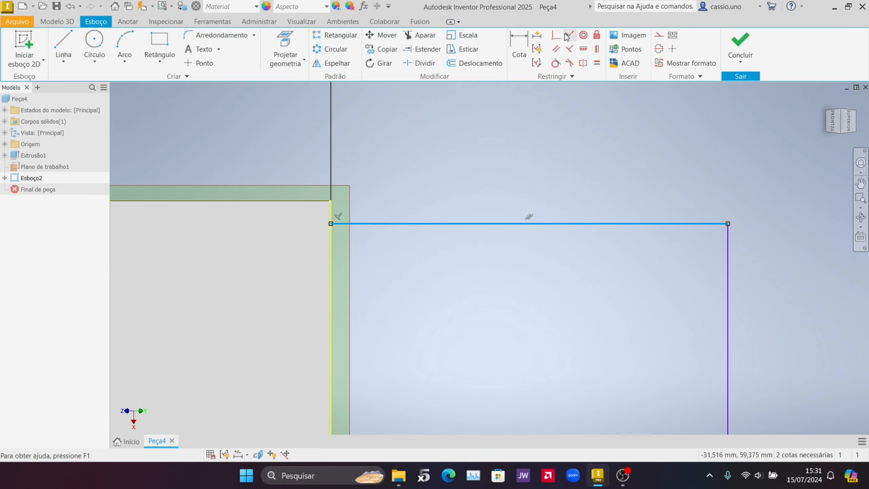
click(569, 35)
click(280, 201)
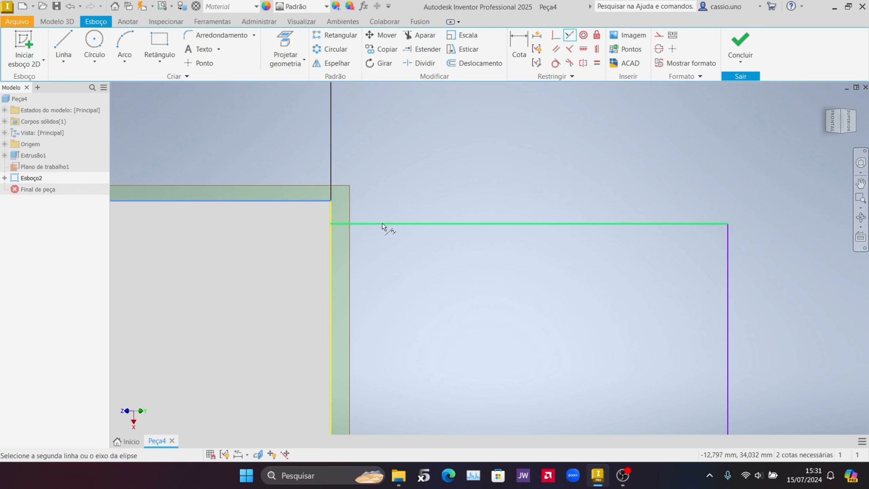
click(386, 225)
scroll(392, 230, up, 2)
Dimension the rectangle's upper edge, extending outward from the plate, to 20 mm
key(d)
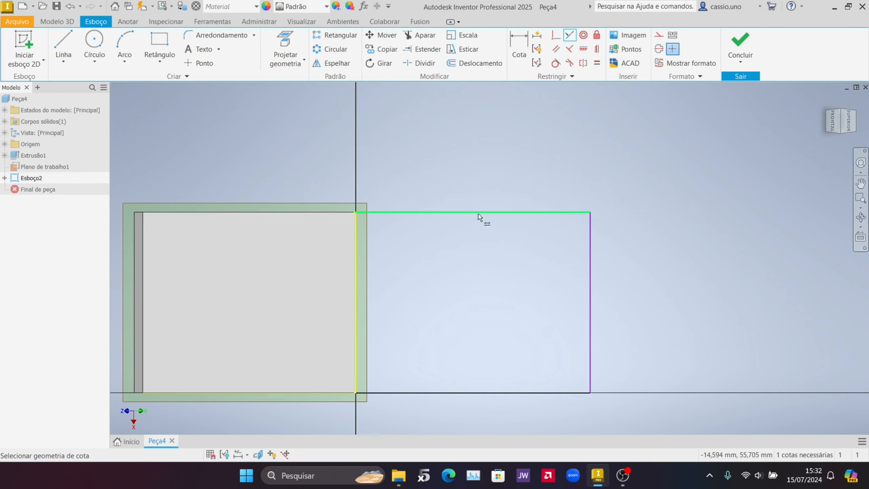
click(493, 212)
click(503, 195)
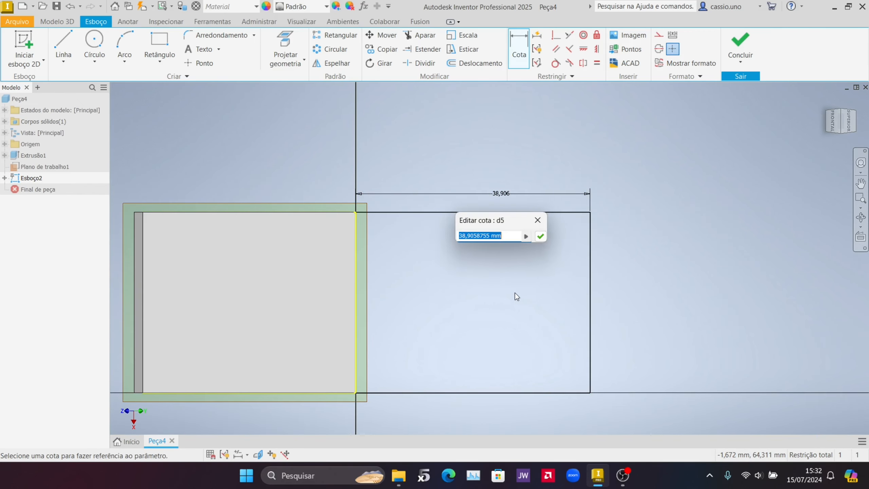
text(20)
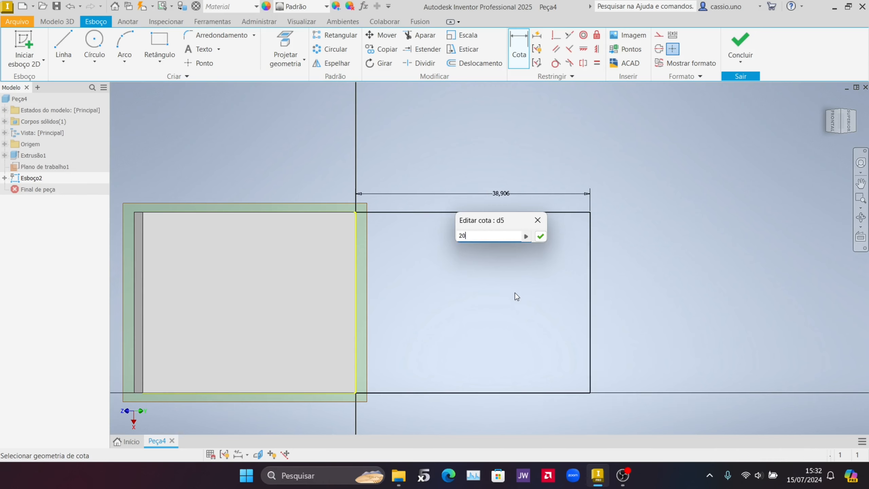
key(Return)
Sketch a circle about 8.9 mm in diameter at the centre of the rectangle
click(89, 44)
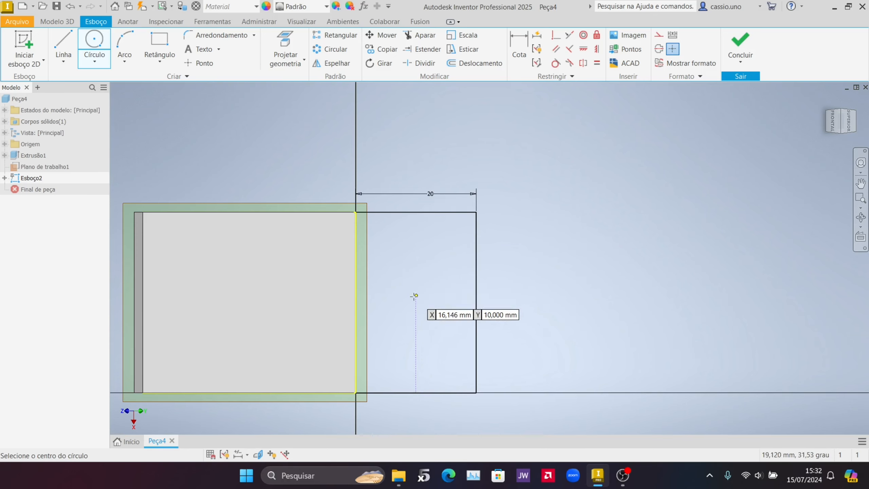
click(415, 302)
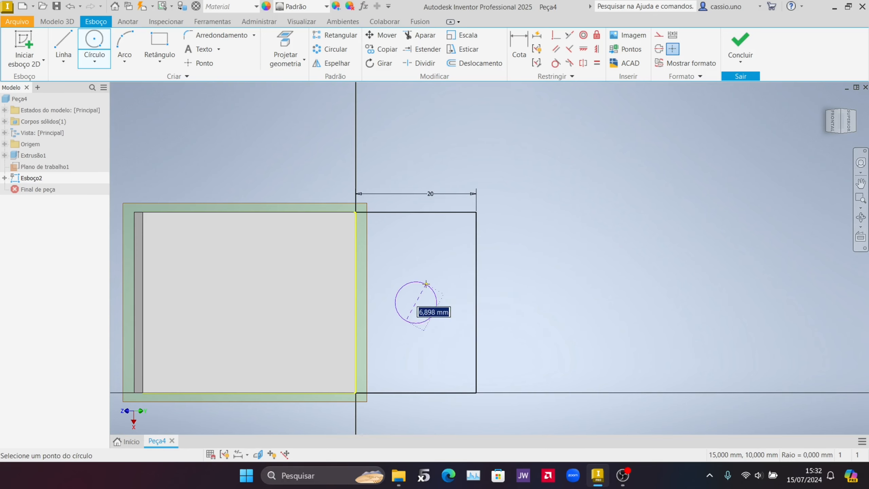
click(429, 279)
key(Escape)
scroll(452, 308, up, 3)
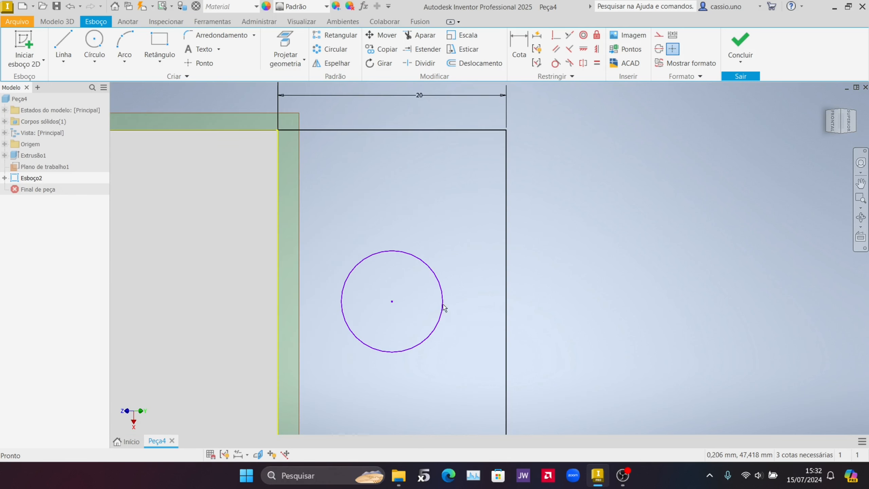
Dimension the circle's diameter to 10 mm
key(d)
click(443, 303)
click(491, 340)
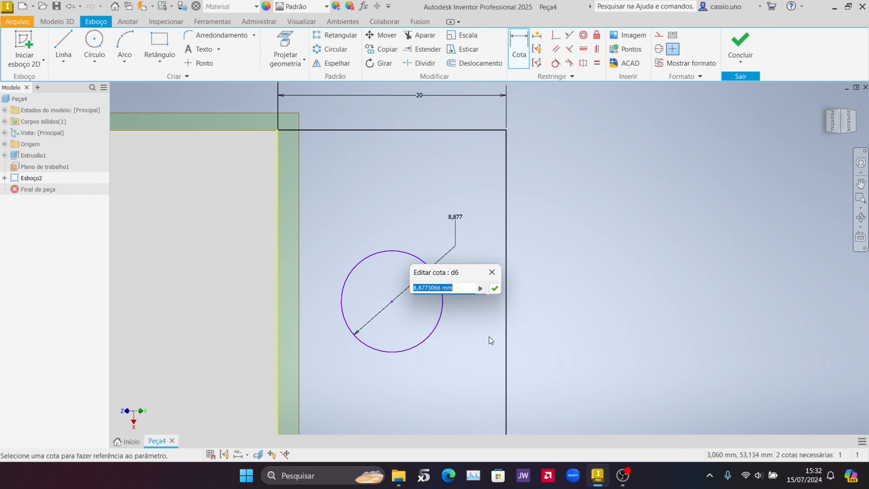
key(Return)
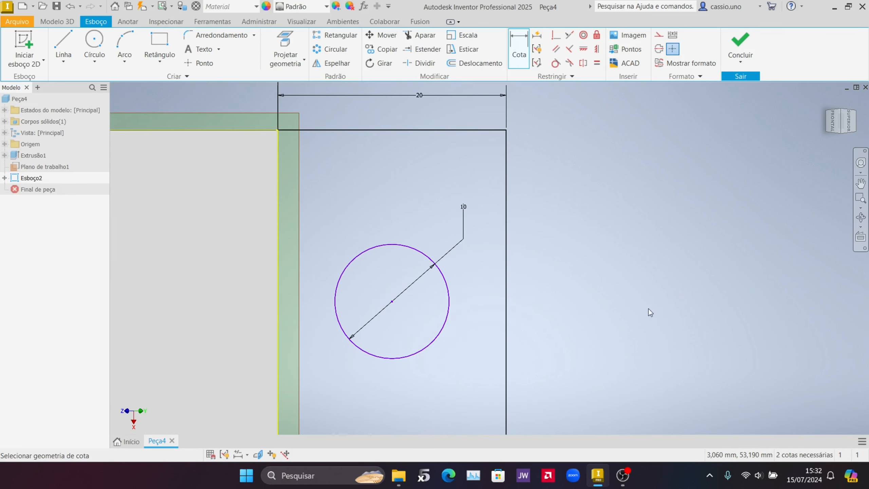
Finish the sketch and extrude the rectangle without the circle by 2 mm, joining it to the plate
click(740, 44)
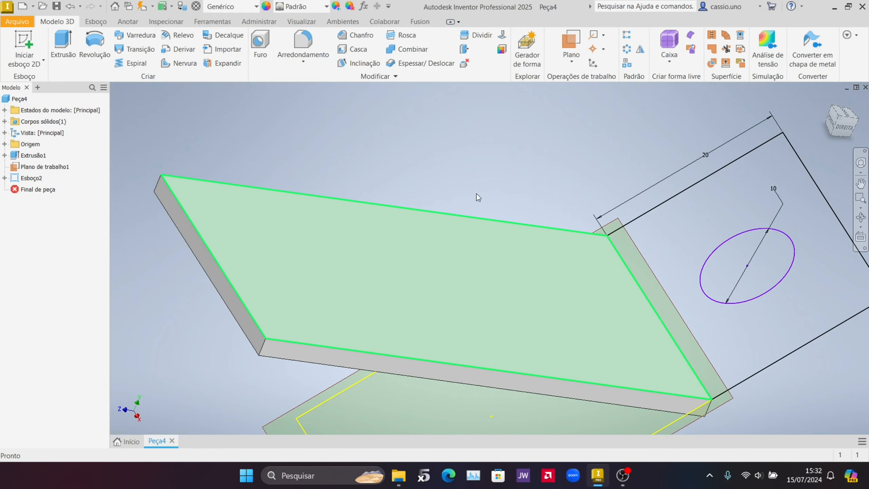
click(63, 43)
click(664, 311)
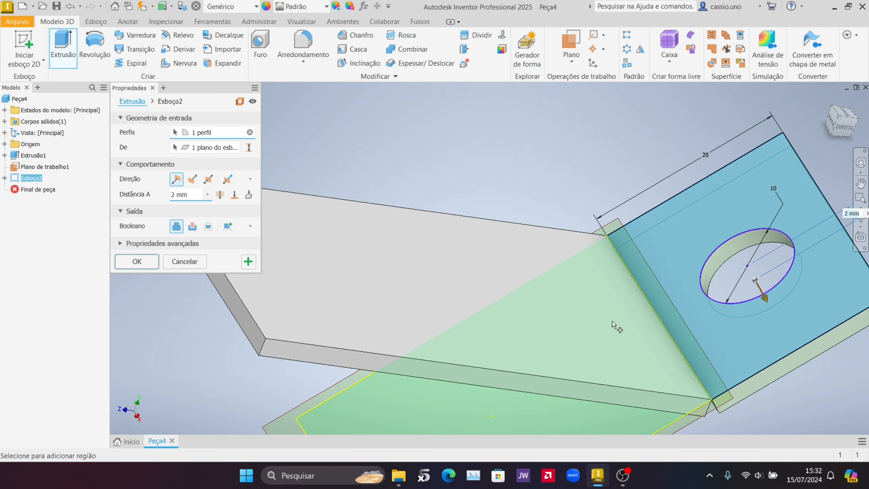
mouse_move(619, 327)
middle_down()
mouse_move(498, 236)
mouse_move(475, 223)
mouse_move(466, 229)
mouse_move(552, 243)
middle_up()
click(146, 264)
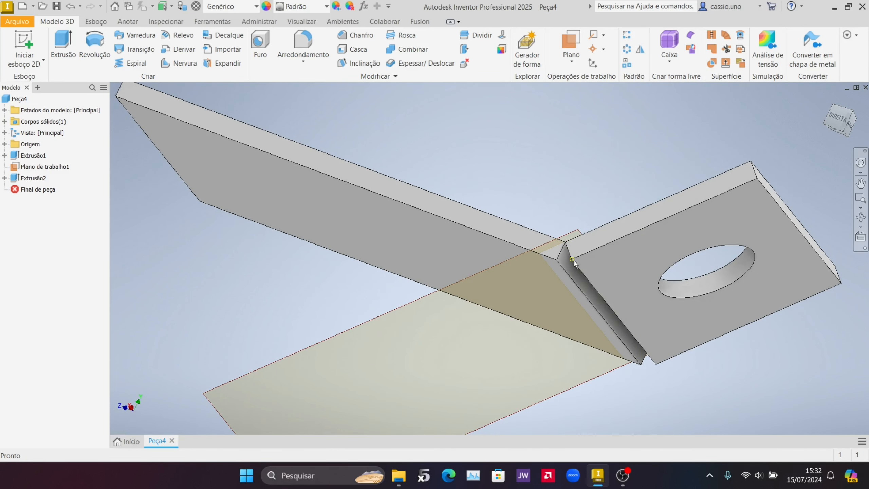
shift+middle_drag(566, 262, 452, 263)
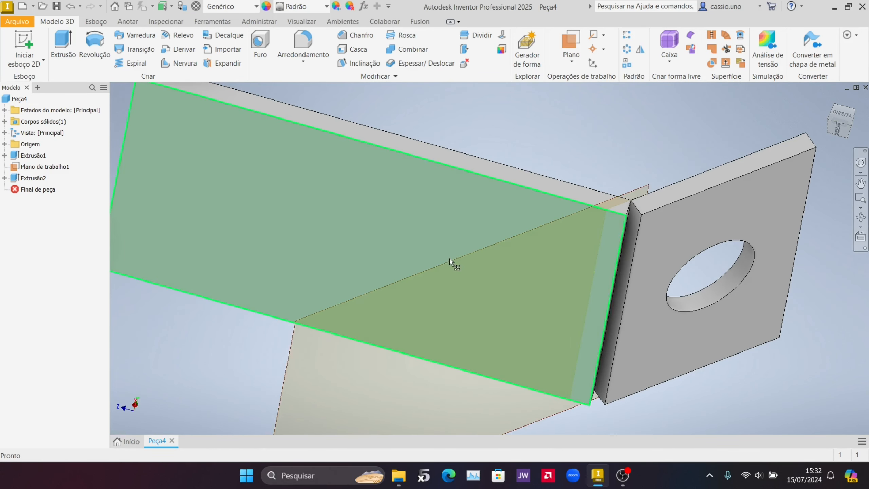
click(449, 268)
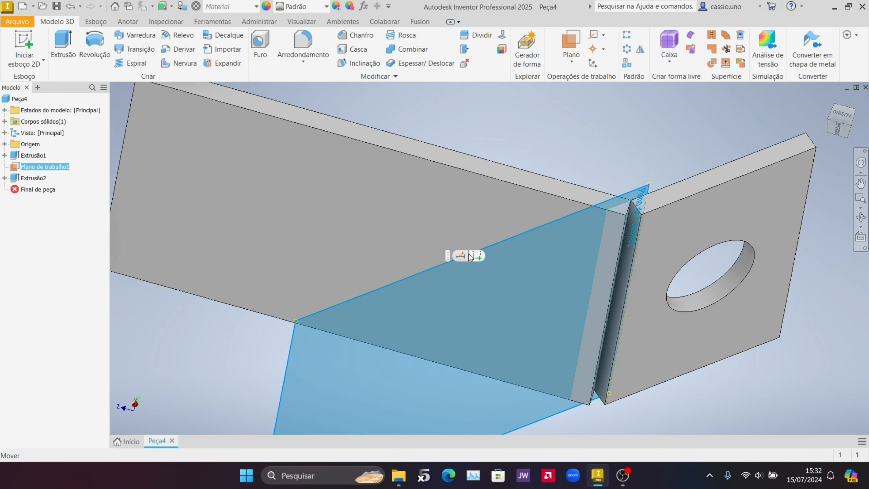
right_click(523, 157)
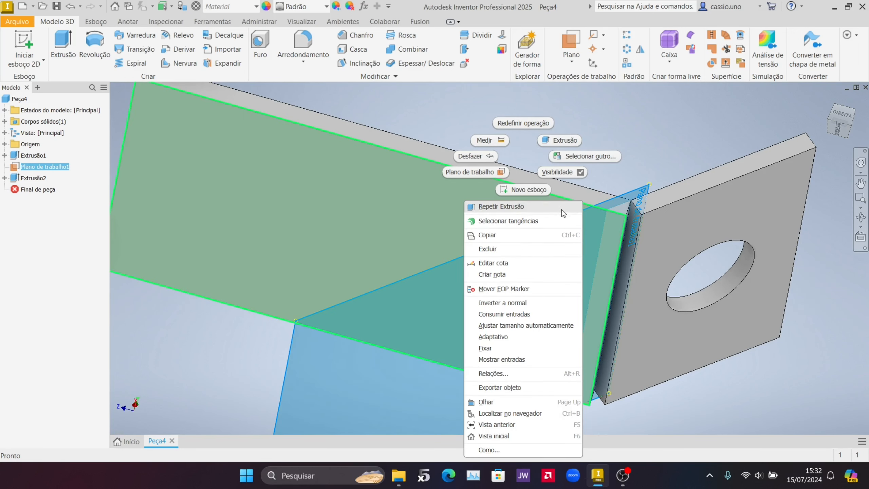
click(562, 172)
click(492, 290)
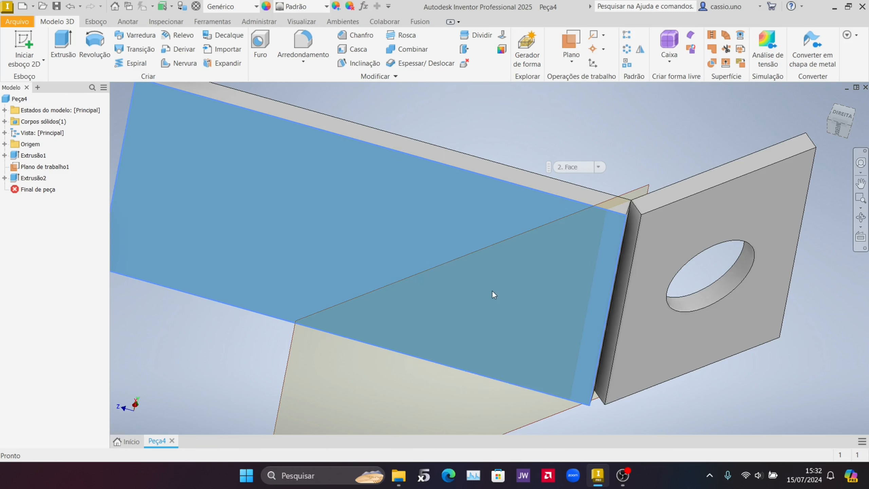
right_click(492, 290)
key(Escape)
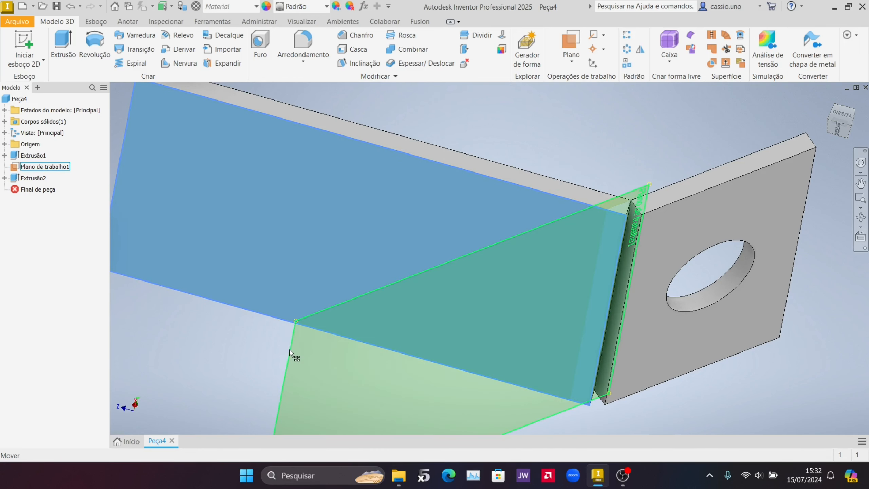
Hide the angled work plane
click(290, 350)
right_click(290, 365)
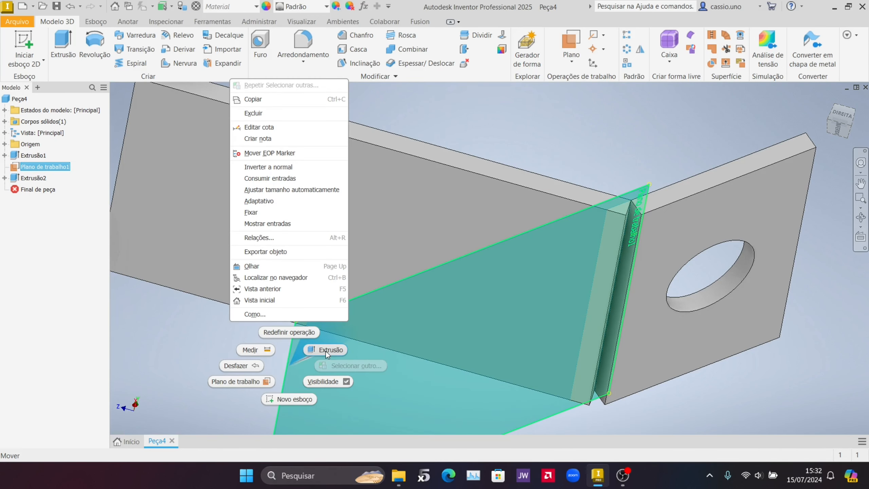
click(322, 382)
scroll(699, 181, down, 3)
shift+middle_drag(699, 181, 594, 188)
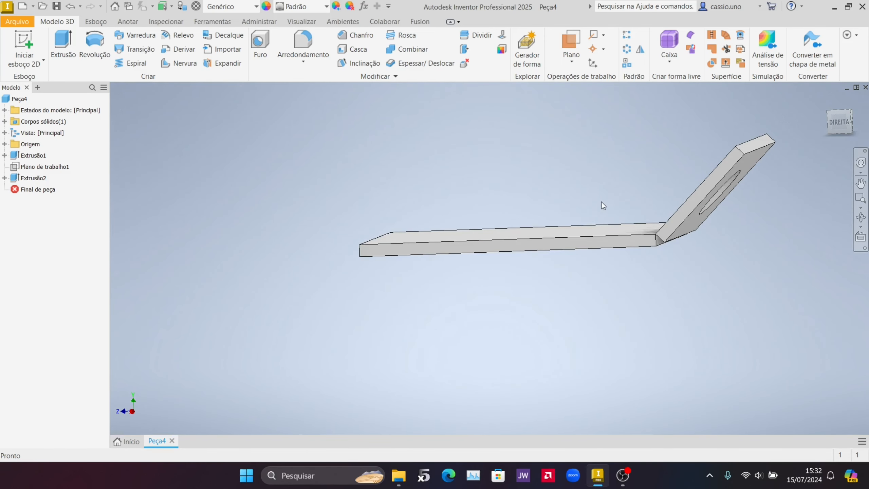
Save the part as perfil_teste in the Inventor folder
key(ctrl+s)
text(pe)
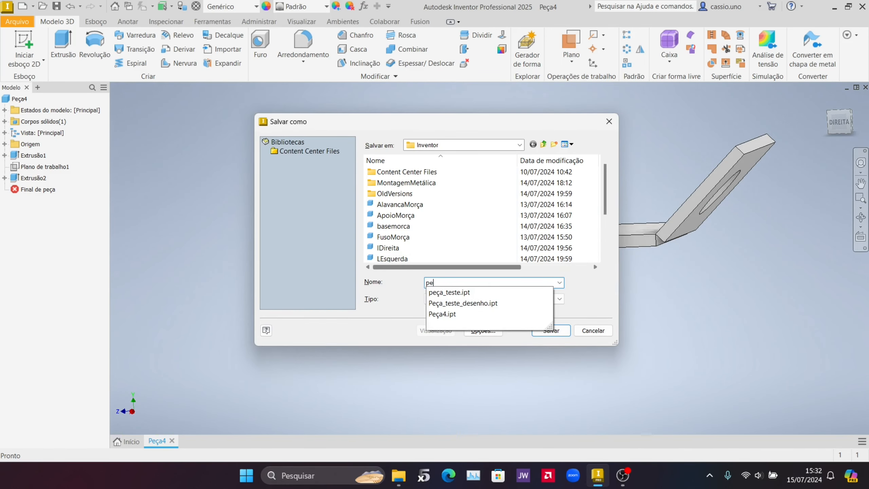
text(rfil_teste)
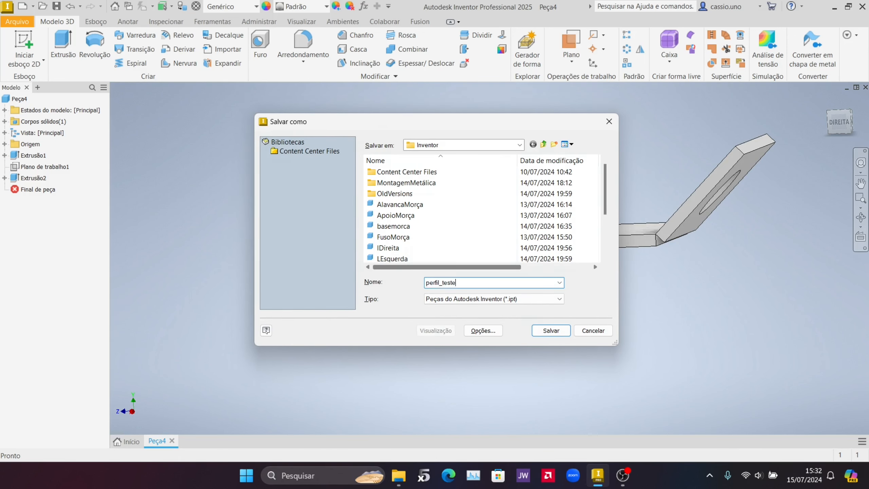
key(Return)
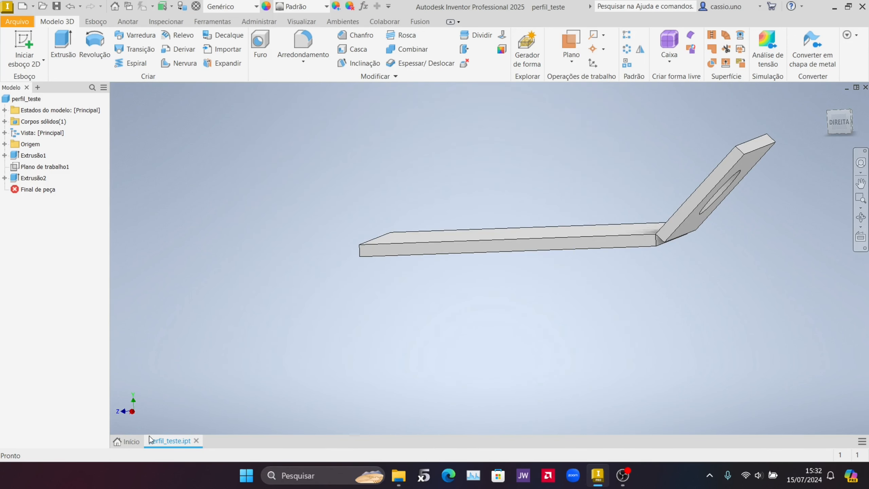
Create a new drawing from the Standard.dwg template
click(128, 442)
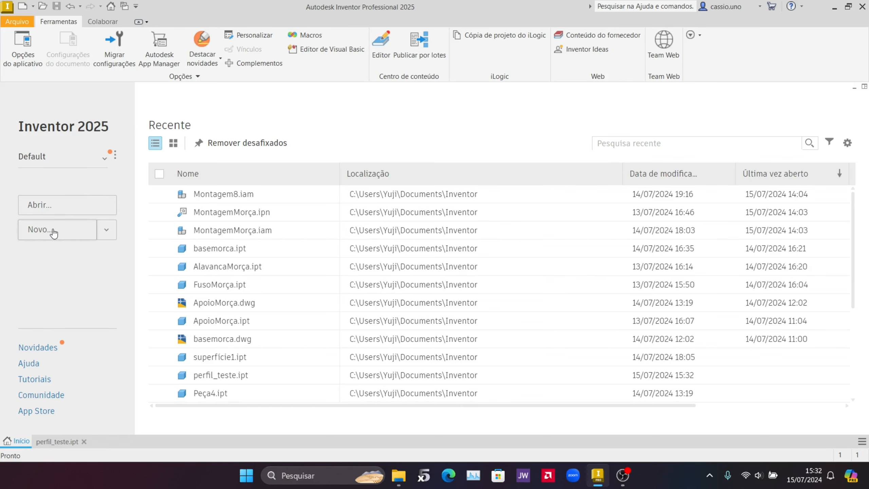
click(53, 233)
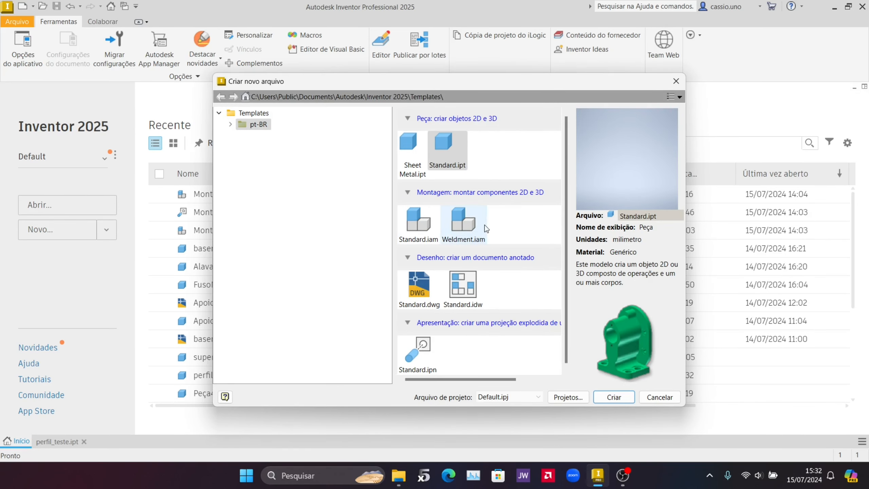
click(418, 285)
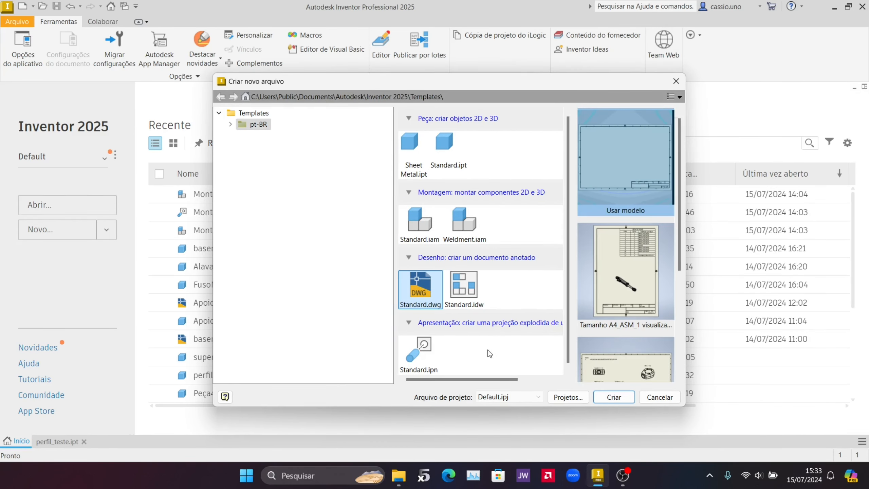
click(606, 397)
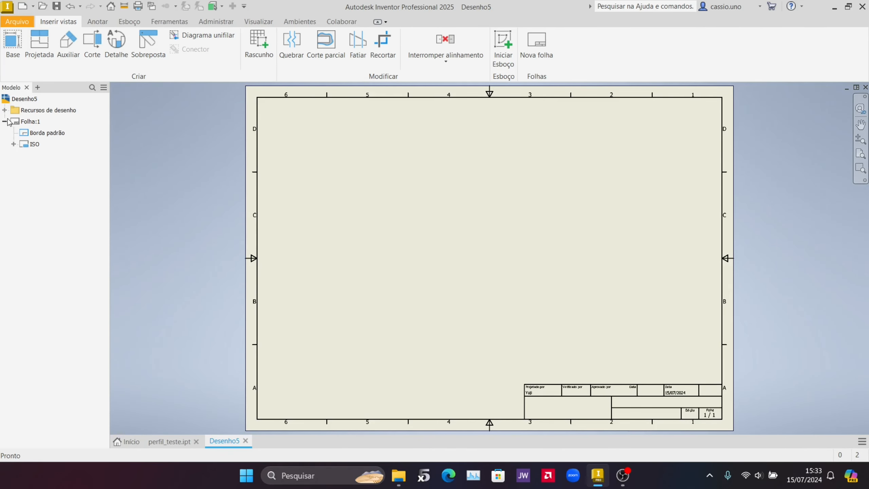
Delete the ISO title block and the default border from the drawing sheet
right_click(36, 148)
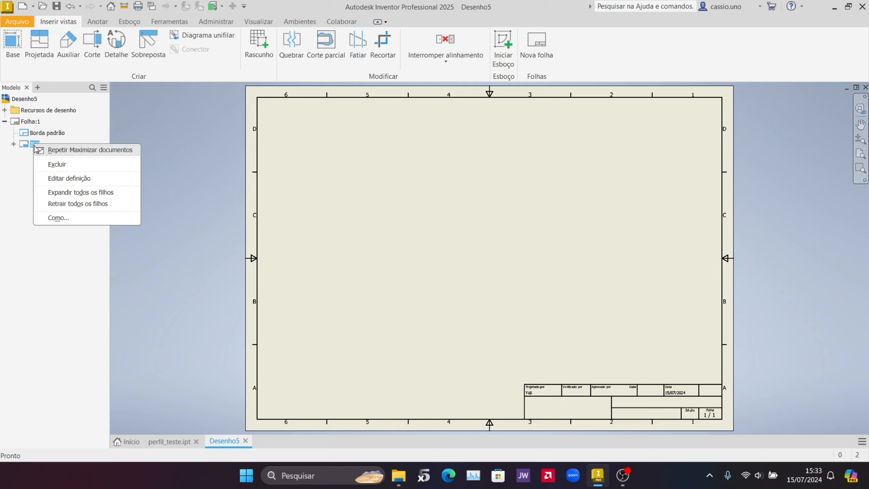
click(63, 165)
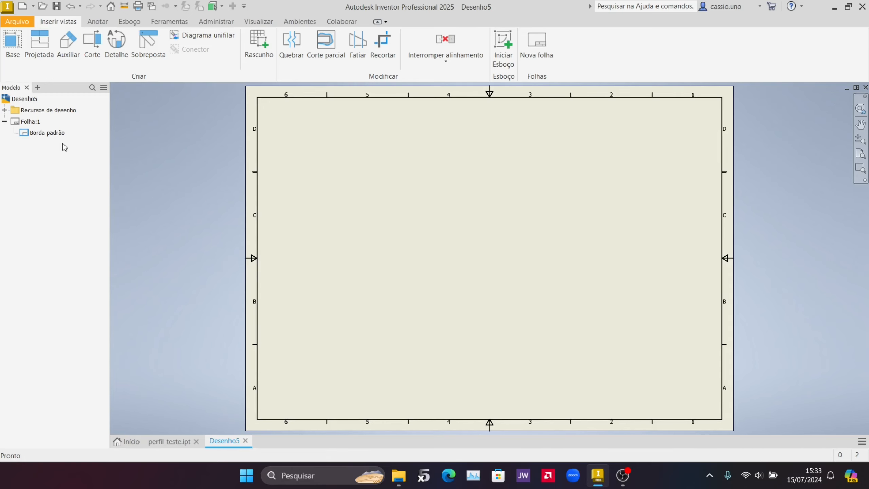
right_click(53, 136)
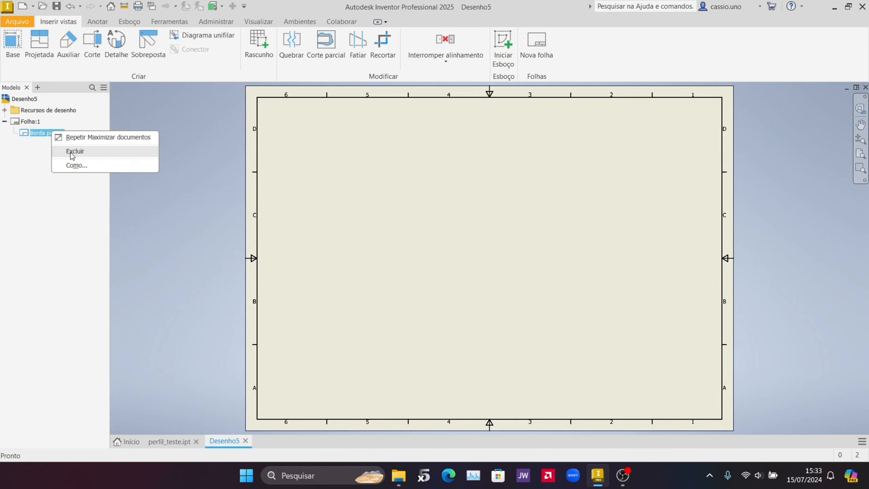
click(72, 155)
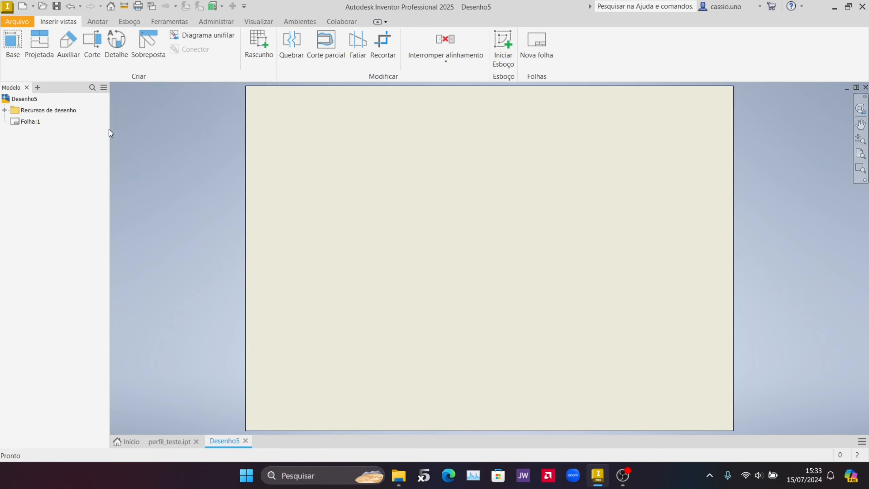
Place a base view of perfil_teste on the sheet in the right-side (DIREITA) orientation at 1:1 scale
click(9, 51)
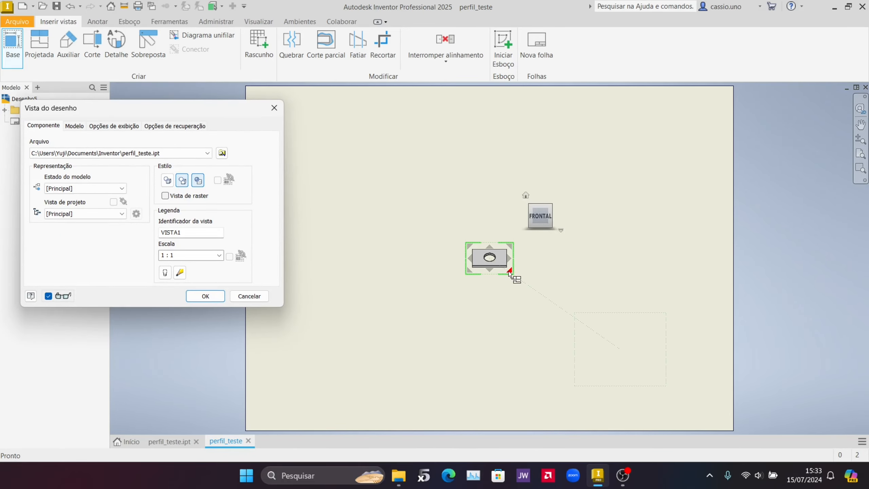
scroll(490, 250, up, 3)
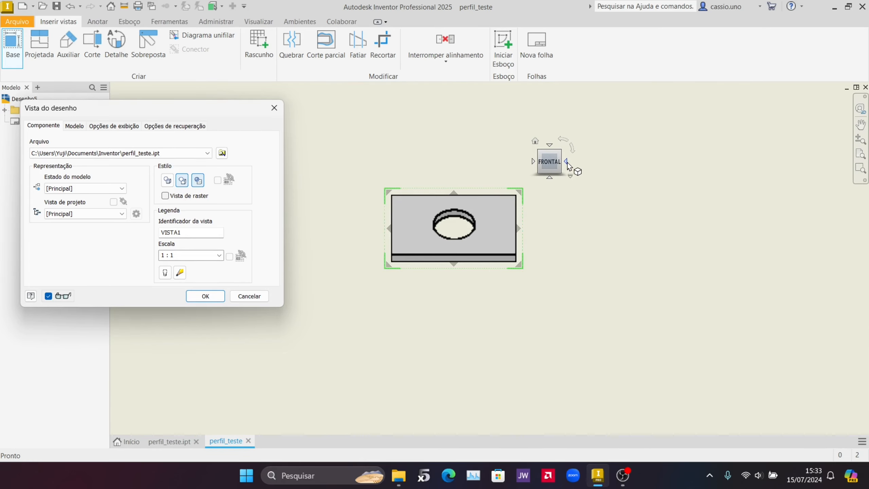
click(566, 162)
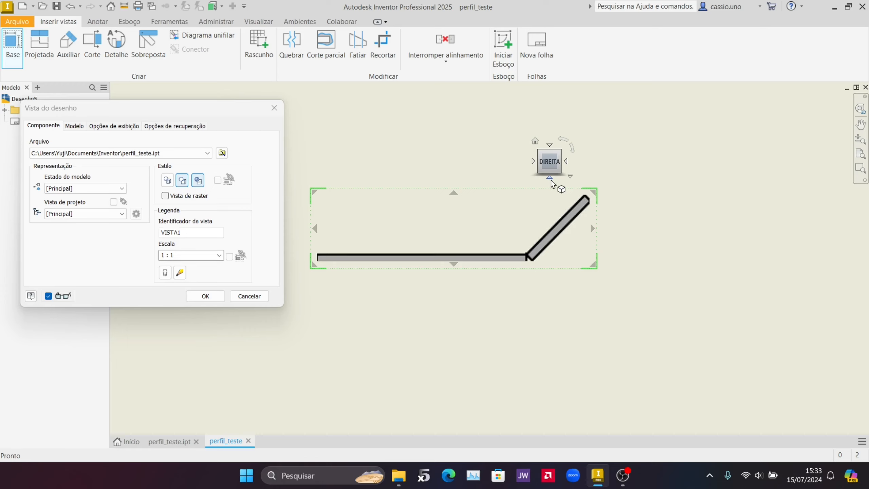
click(552, 180)
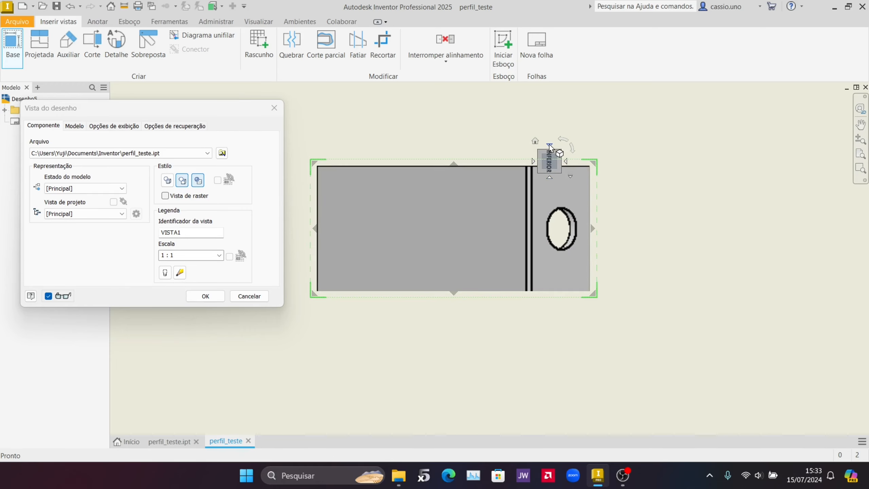
click(549, 145)
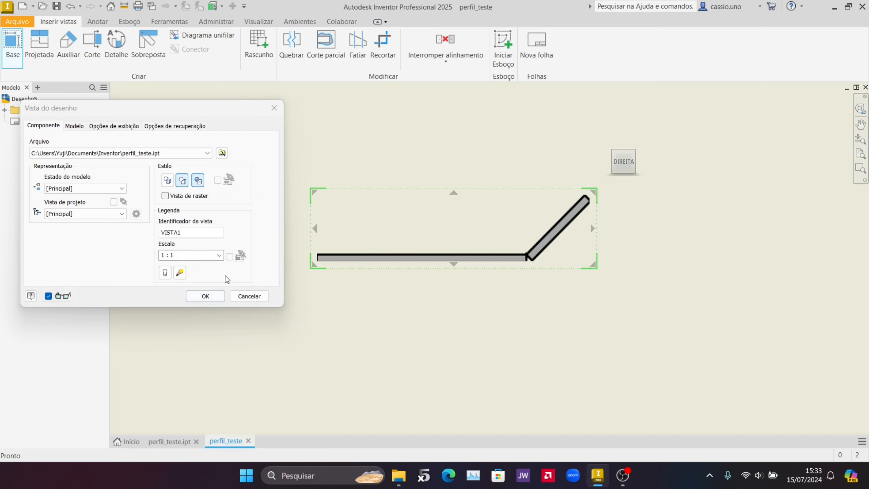
click(214, 296)
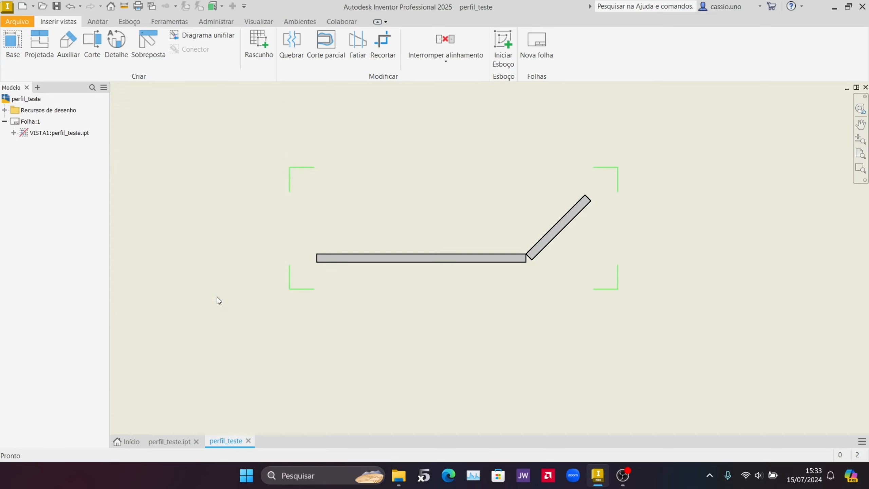
Set the scale of the base view to 2:1
double_click(442, 203)
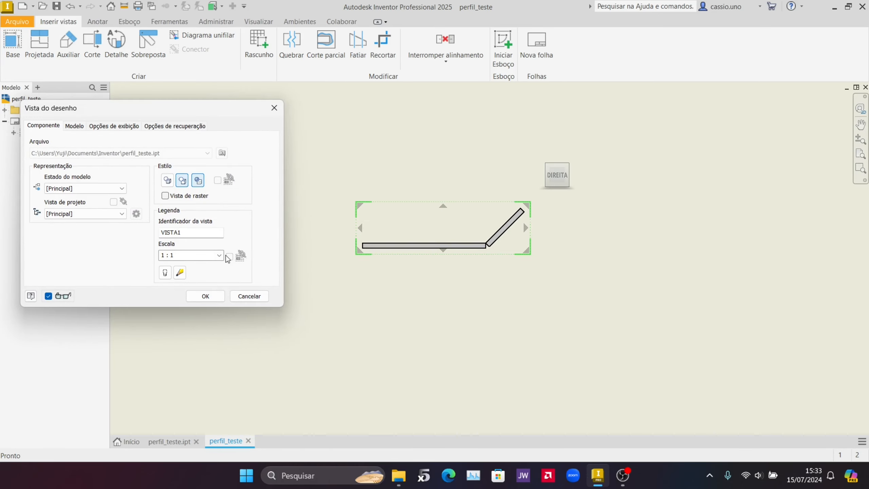
click(219, 255)
click(177, 308)
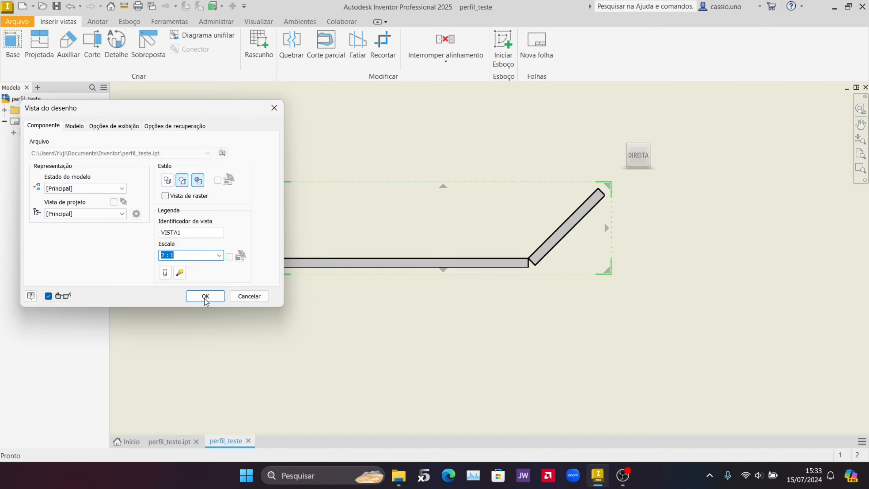
click(205, 296)
Dimension the length of the unbroken horizontal plate between its two end edges, placing the dimension below it
mouse_move(407, 187)
middle_down()
mouse_move(351, 220)
mouse_move(363, 219)
middle_up()
scroll(365, 214, down, 3)
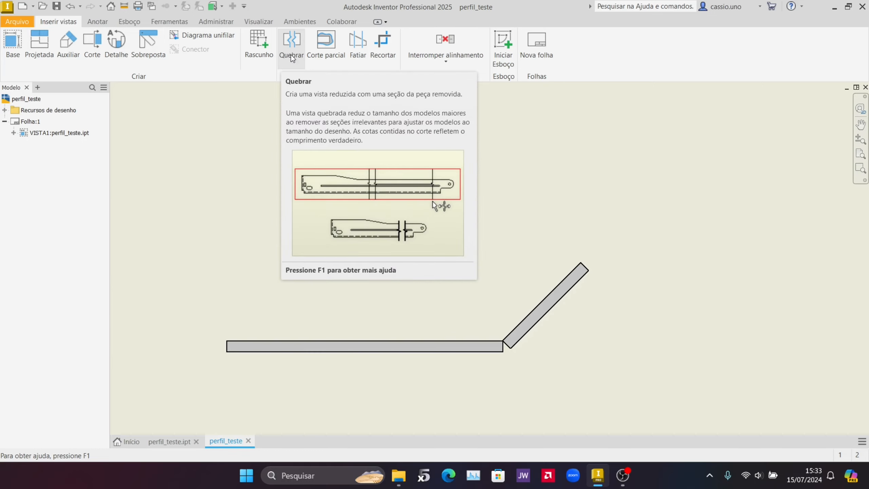
drag(365, 242, 378, 154)
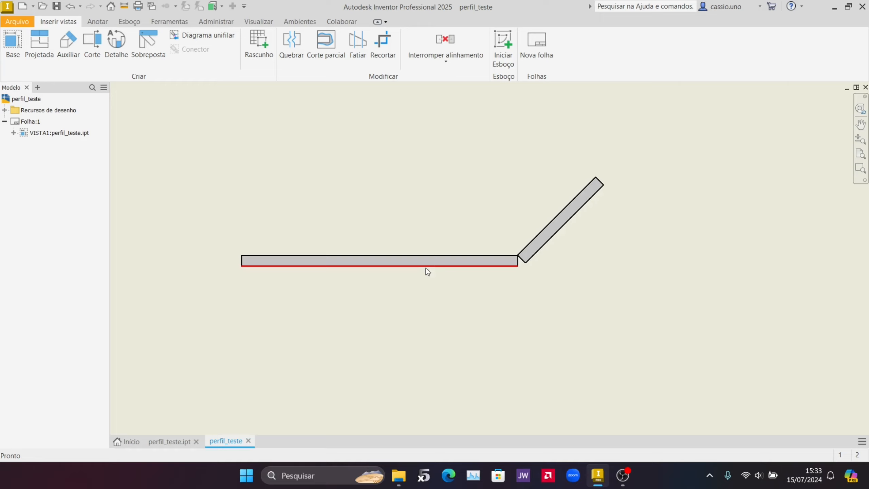
scroll(446, 266, up, 2)
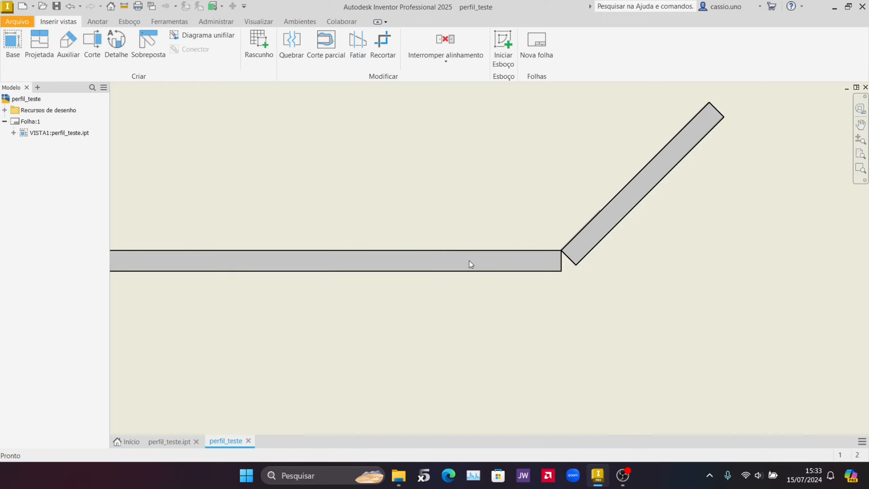
scroll(547, 257, down, 1)
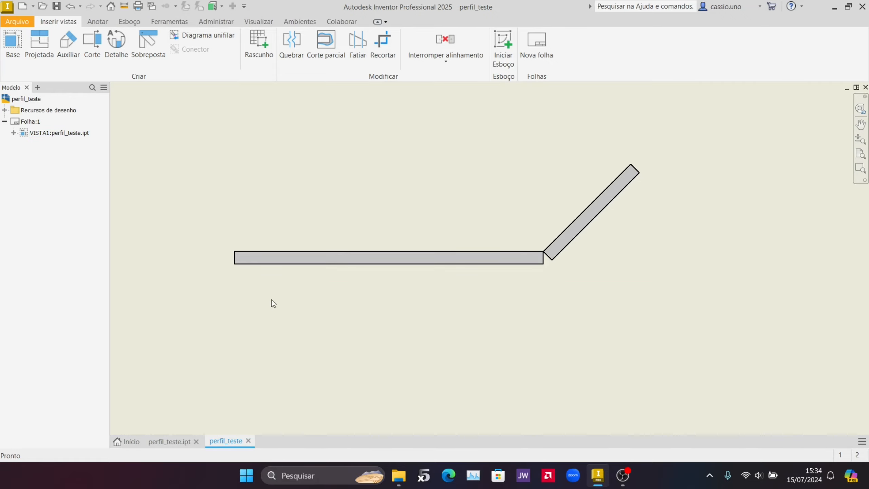
scroll(245, 266, down, 3)
click(225, 260)
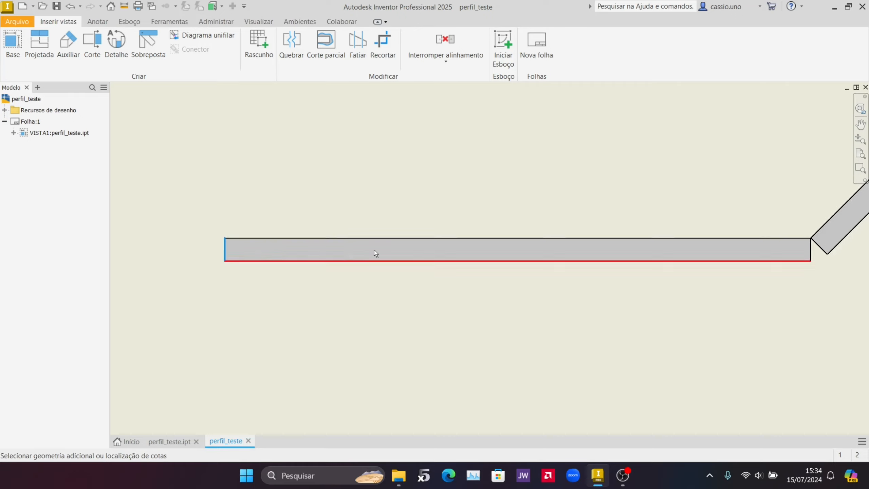
click(811, 256)
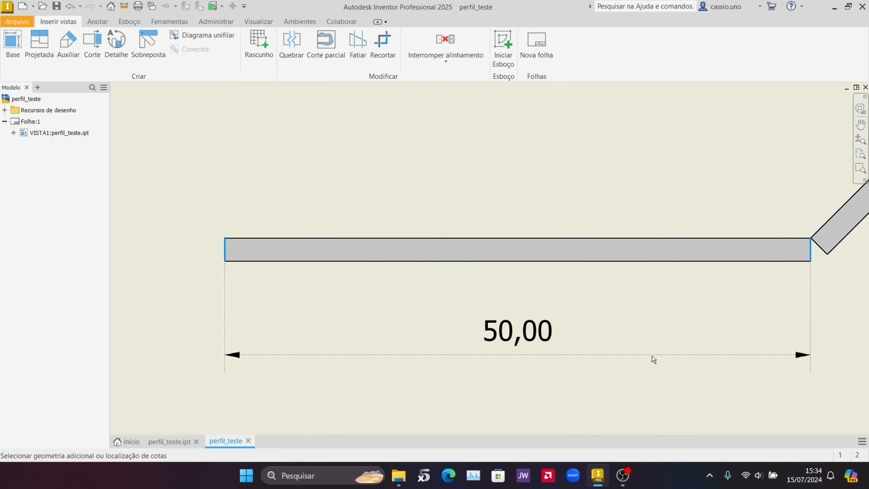
click(642, 368)
click(389, 281)
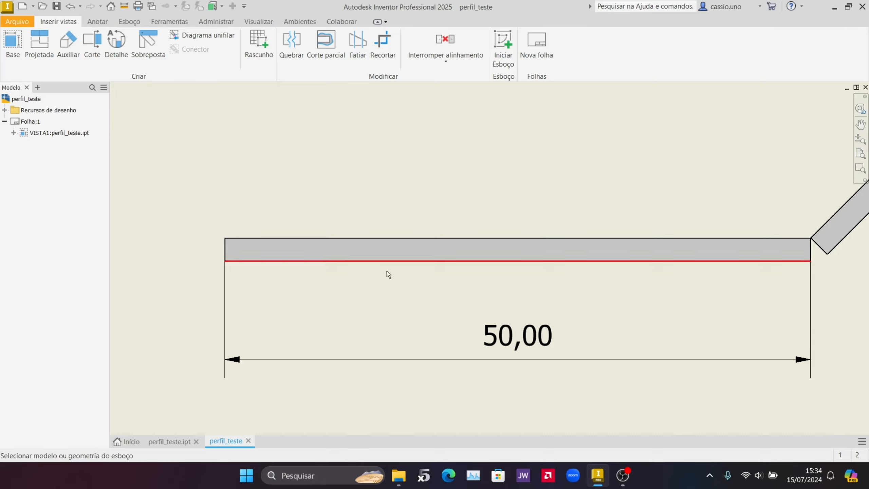
Delete the length dimension below the horizontal plate
scroll(460, 287, up, 2)
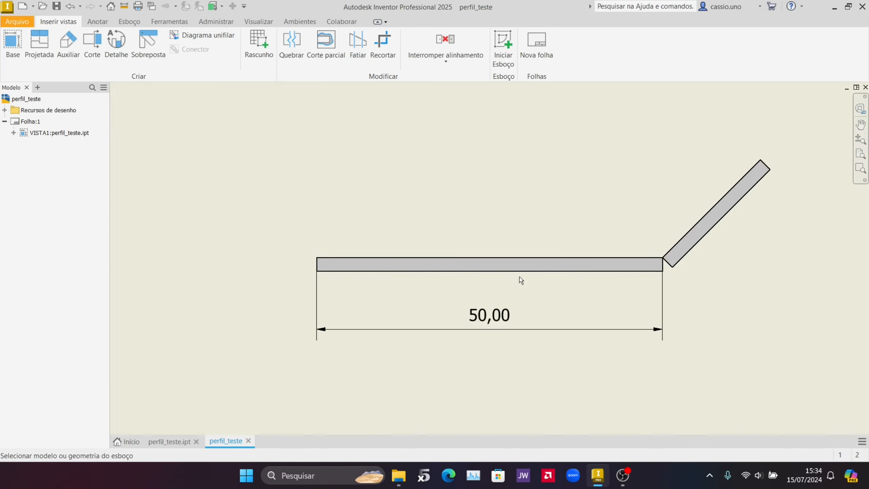
click(500, 322)
key(Delete)
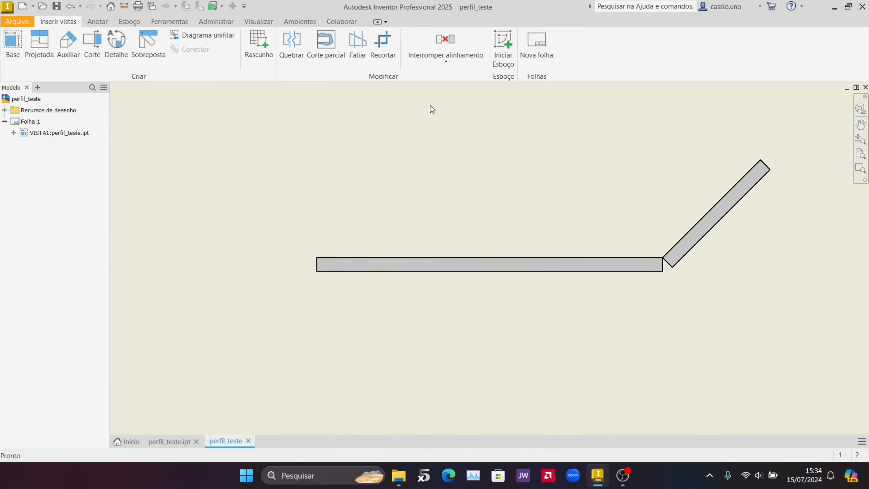
Break the view horizontally with a 6 mm gap and one symbol, removing the plate's middle from near its free end to near the bend
click(291, 43)
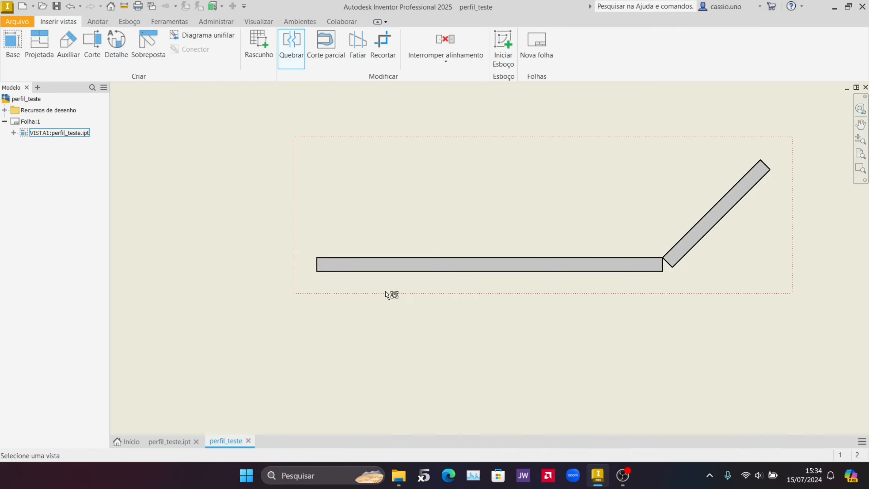
scroll(356, 283, down, 3)
scroll(380, 213, up, 3)
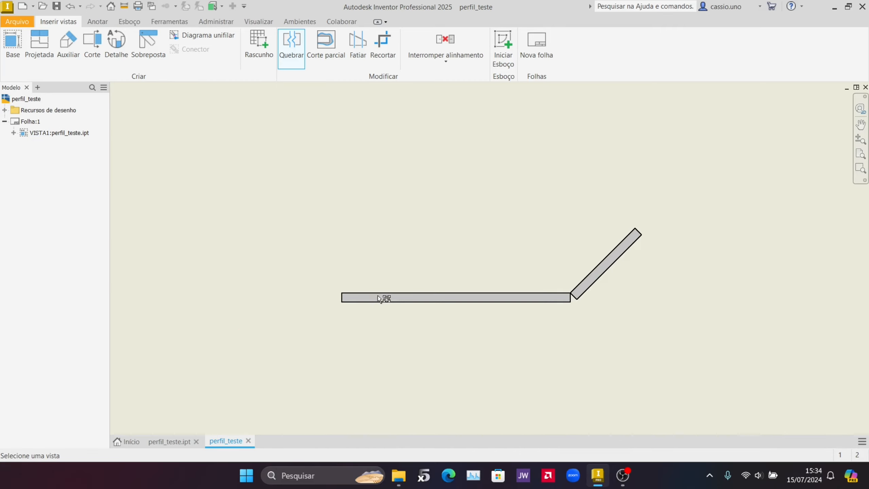
click(428, 288)
scroll(385, 300, down, 3)
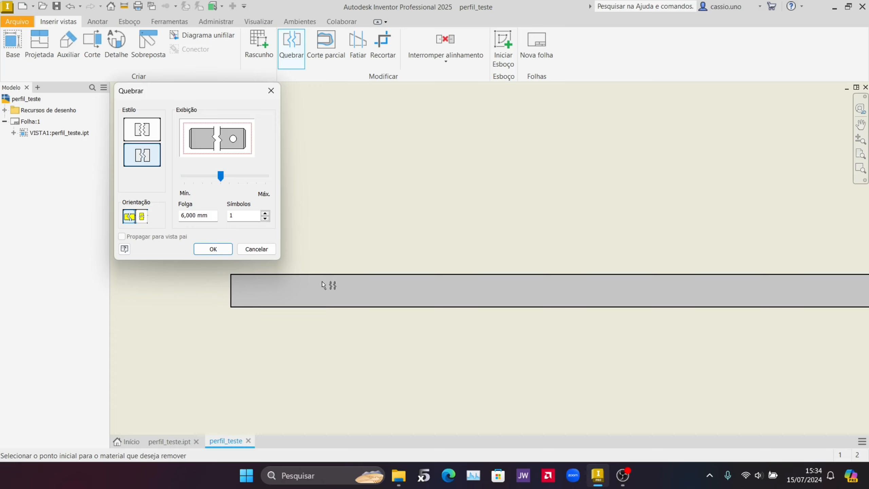
click(310, 291)
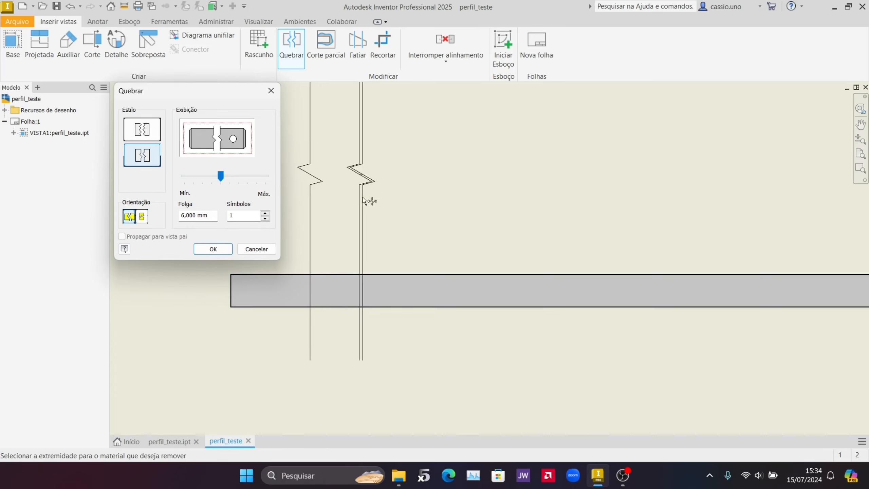
middle_drag(635, 186, 492, 264)
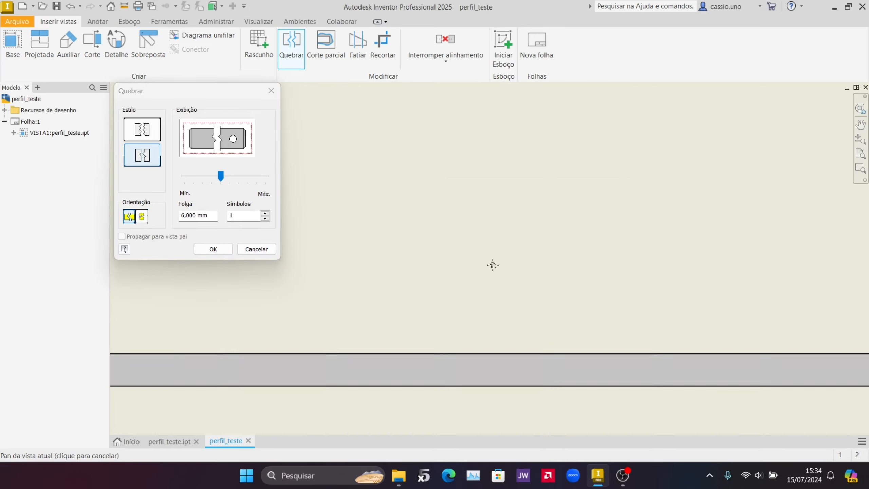
scroll(782, 284, up, 3)
click(784, 279)
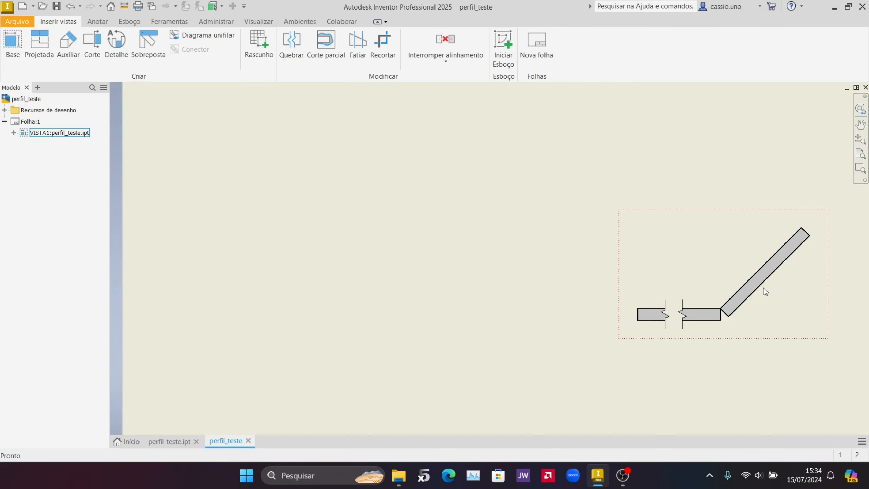
Dimension the full length of the broken horizontal plate between its end edges, placing the dimension below the view
scroll(710, 308, down, 3)
mouse_move(652, 343)
middle_down()
mouse_move(574, 217)
mouse_move(555, 217)
middle_up()
key(d)
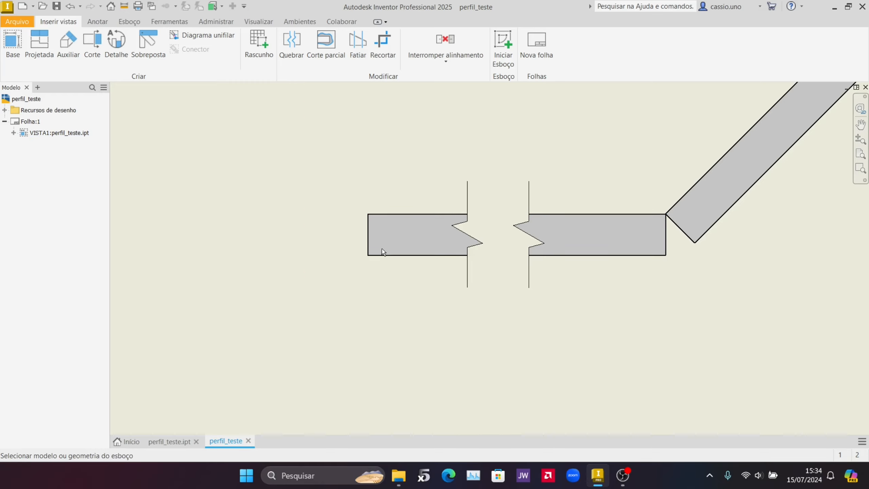
click(368, 245)
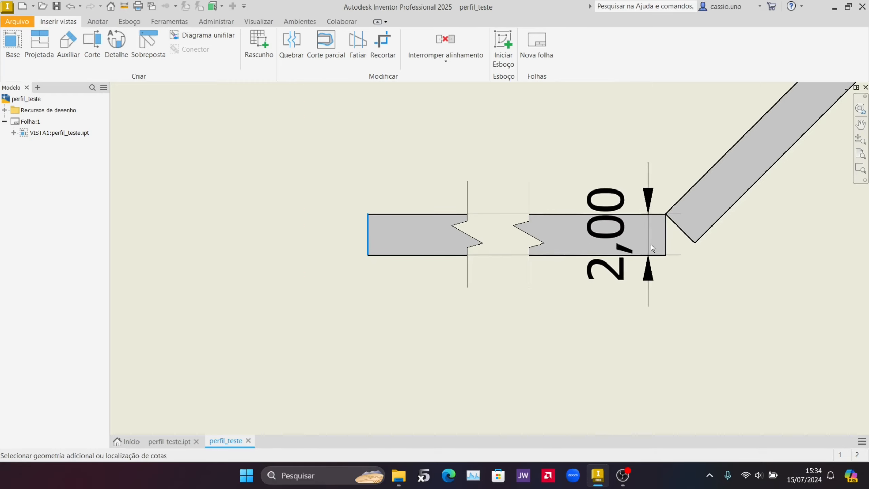
click(666, 250)
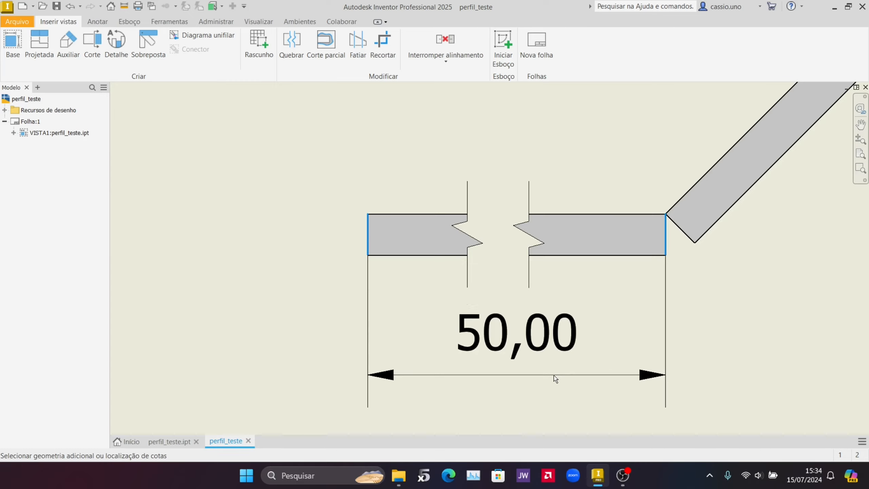
click(554, 378)
click(404, 282)
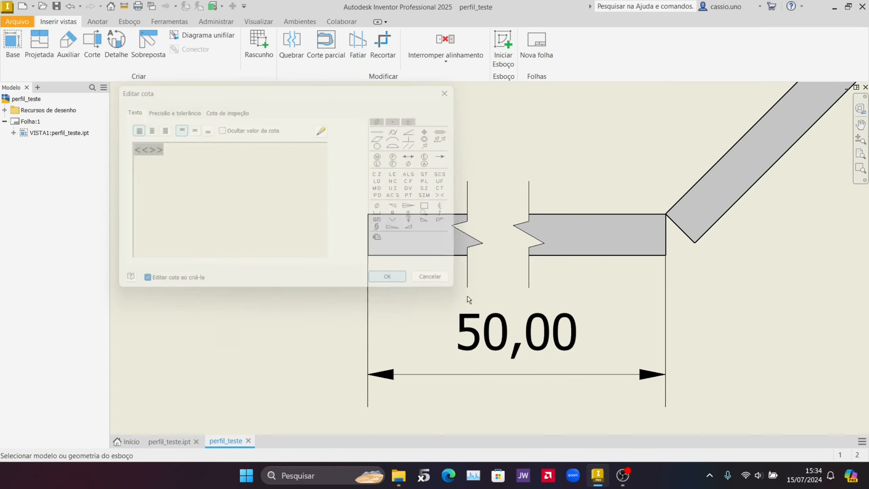
scroll(520, 271, down, 4)
scroll(519, 284, up, 3)
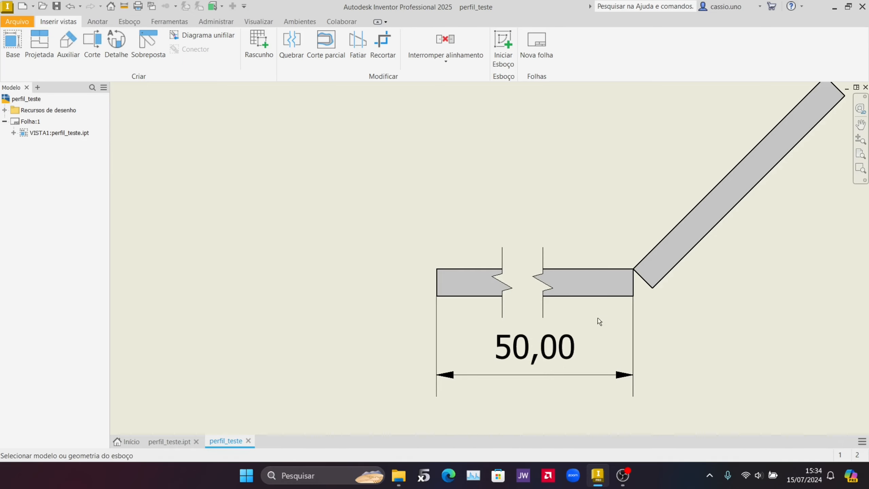
click(452, 268)
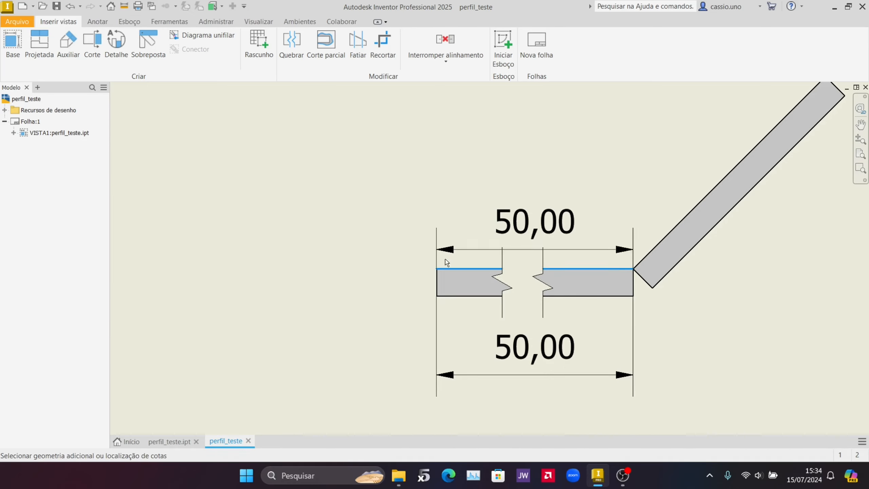
key(Escape)
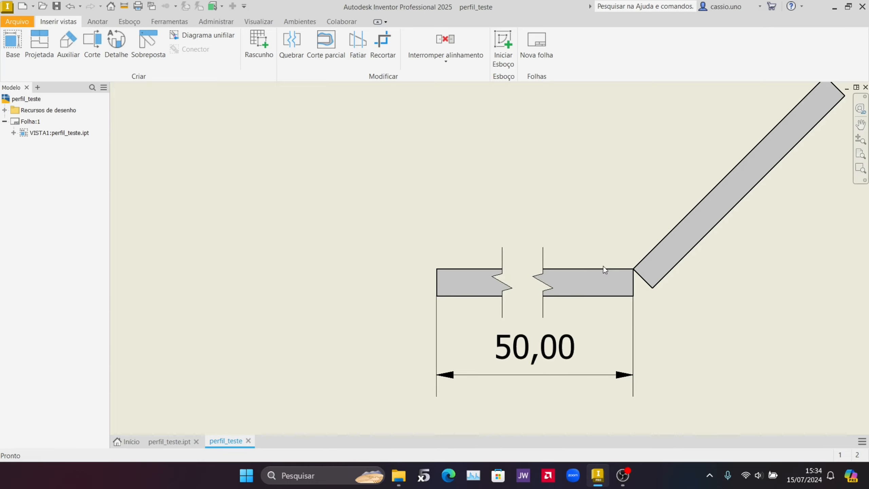
Inspect the angled section and its hole in the perfil_teste 3D part, and return to the drawing
scroll(598, 267, down, 3)
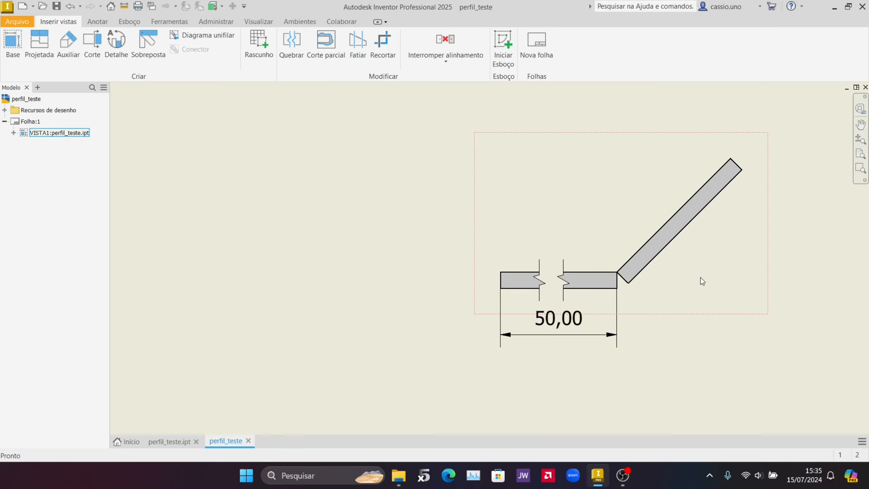
middle_drag(700, 282, 509, 327)
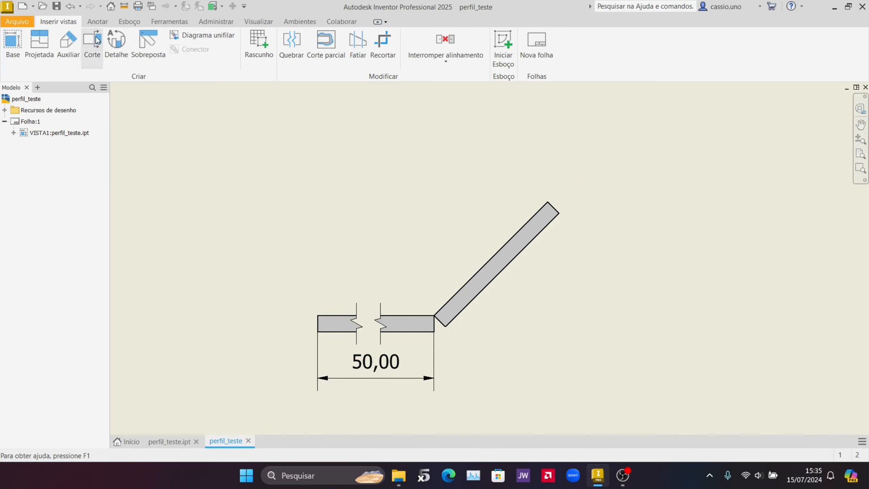
click(74, 44)
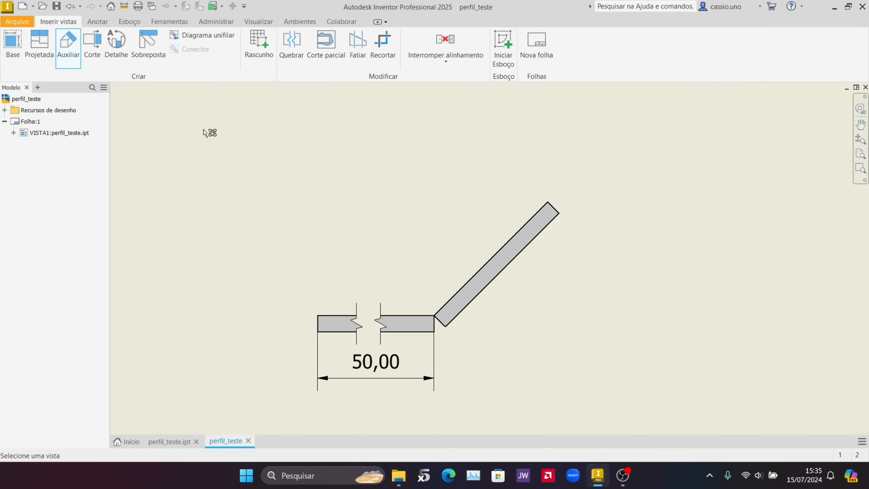
click(168, 441)
mouse_move(626, 130)
shift+middle_down()
mouse_move(678, 142)
mouse_move(655, 178)
mouse_move(706, 142)
mouse_move(681, 161)
shift+middle_up()
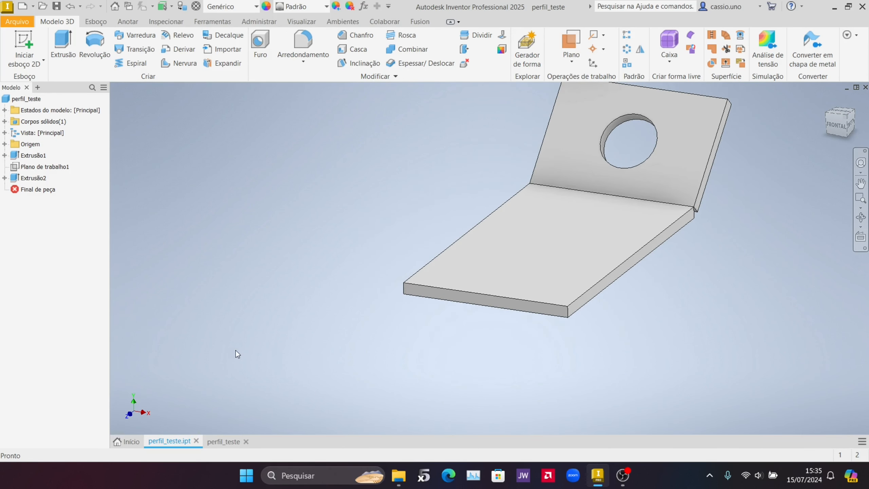
click(223, 441)
click(362, 329)
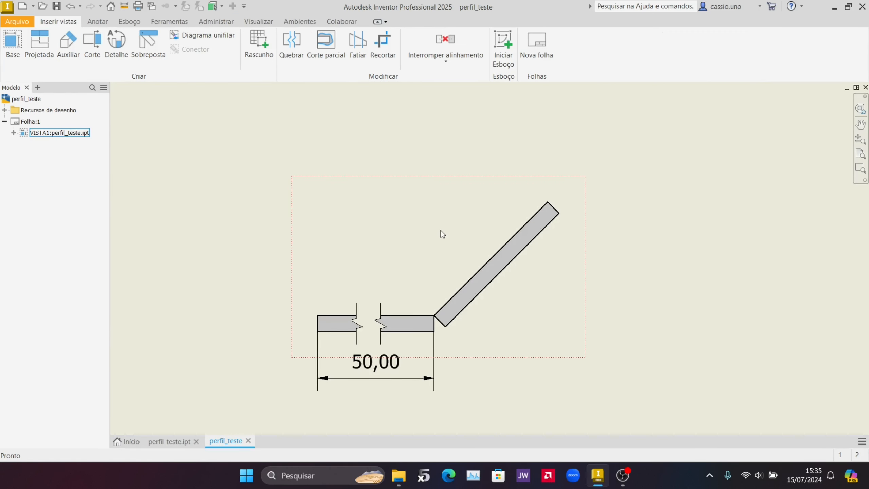
double_click(370, 213)
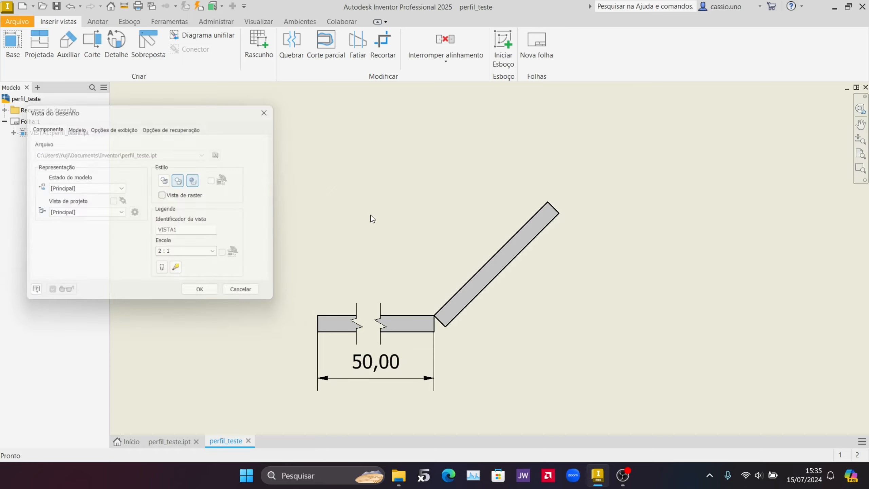
scroll(448, 232, down, 4)
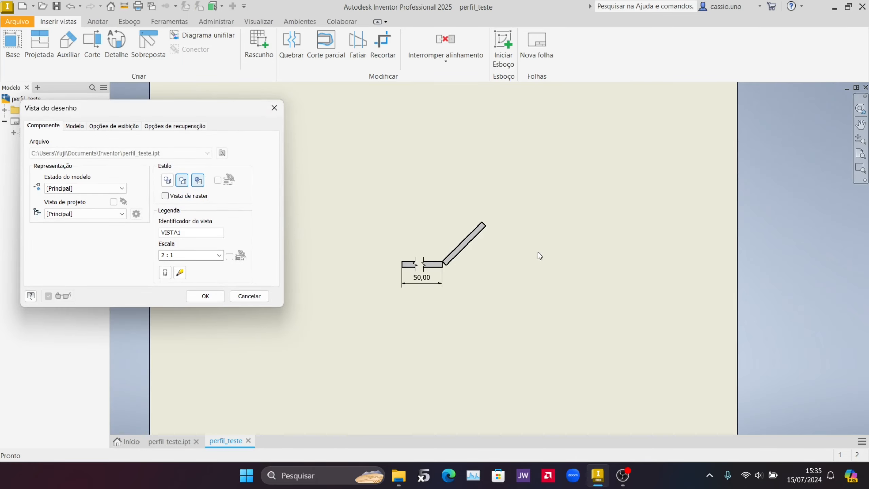
click(247, 297)
double_click(480, 248)
scroll(483, 254, up, 2)
key(Escape)
right_click(403, 229)
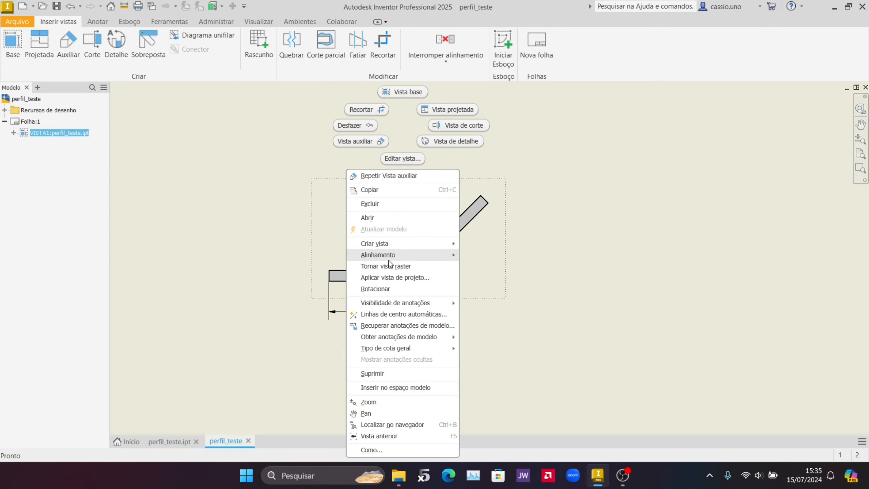
click(403, 159)
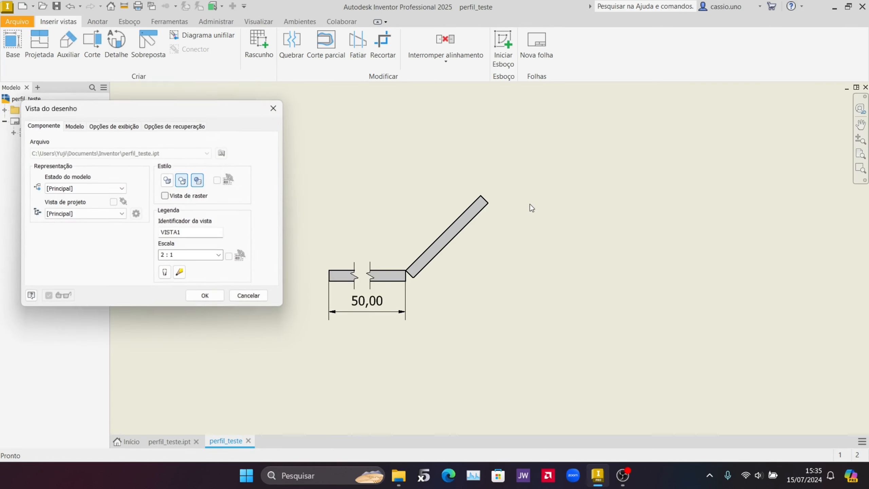
scroll(560, 218, down, 4)
scroll(550, 222, down, 3)
scroll(429, 221, up, 4)
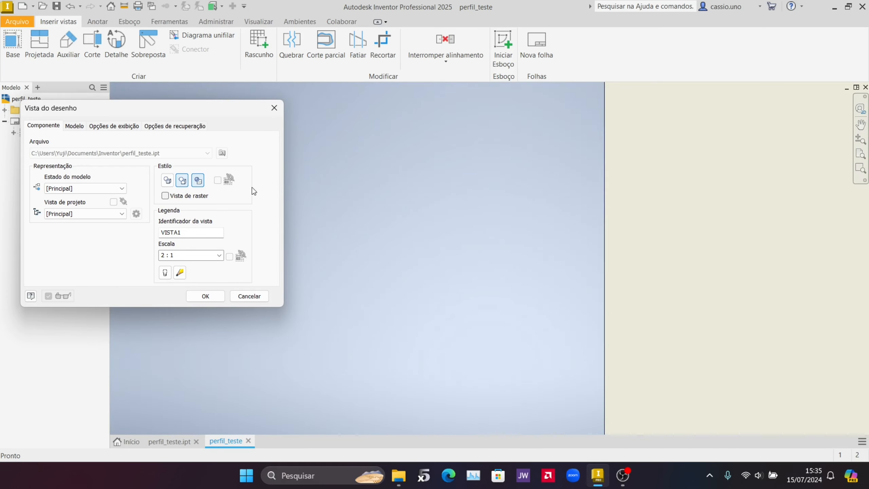
click(273, 108)
Undo the horizontal plate's length dimension and the break in the base view
scroll(502, 225, down, 4)
middle_drag(495, 210, 258, 210)
scroll(452, 216, up, 4)
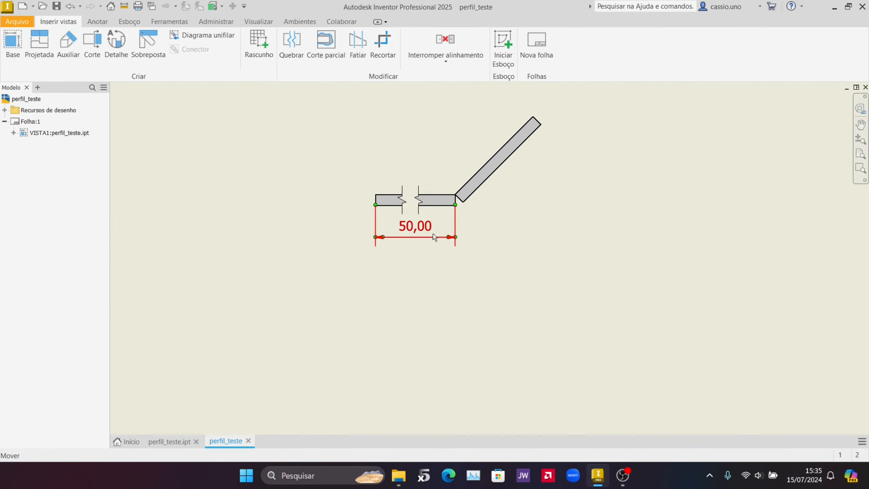
click(423, 232)
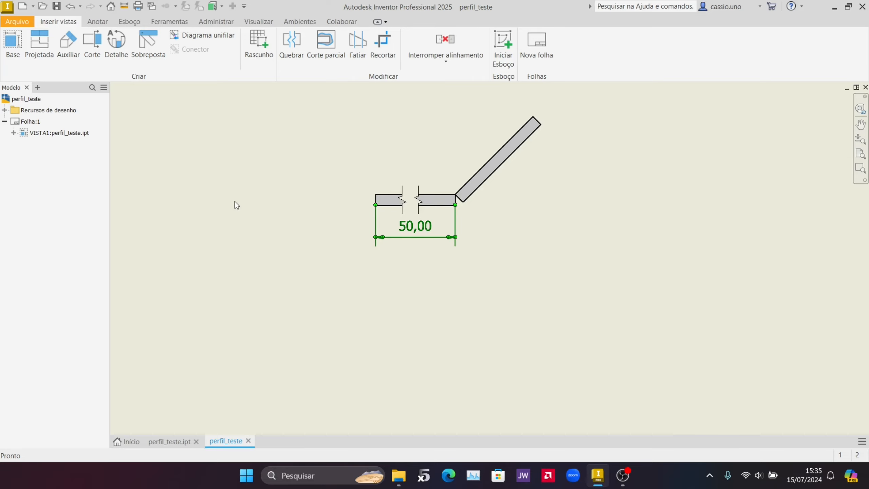
click(243, 195)
key(ctrl+z)
key(ctrl+z)
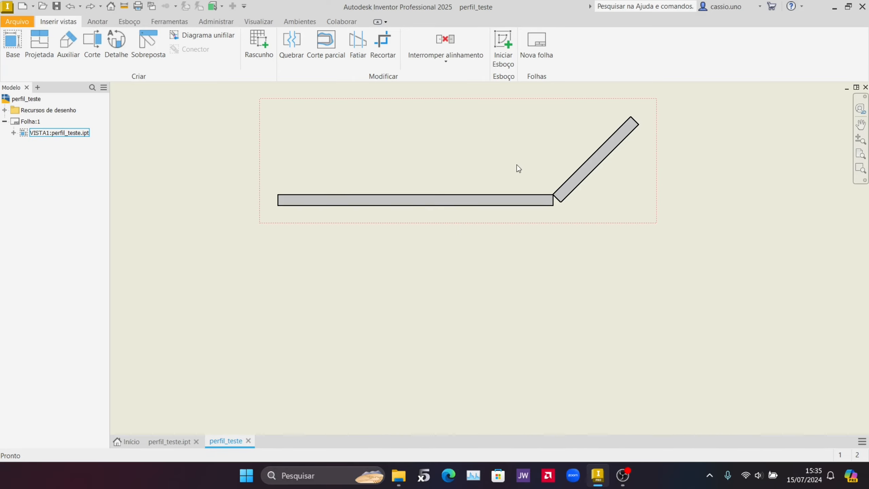
Edit the unbroken base view to add two projected views, one to its right and one below it
scroll(518, 167, down, 2)
double_click(497, 149)
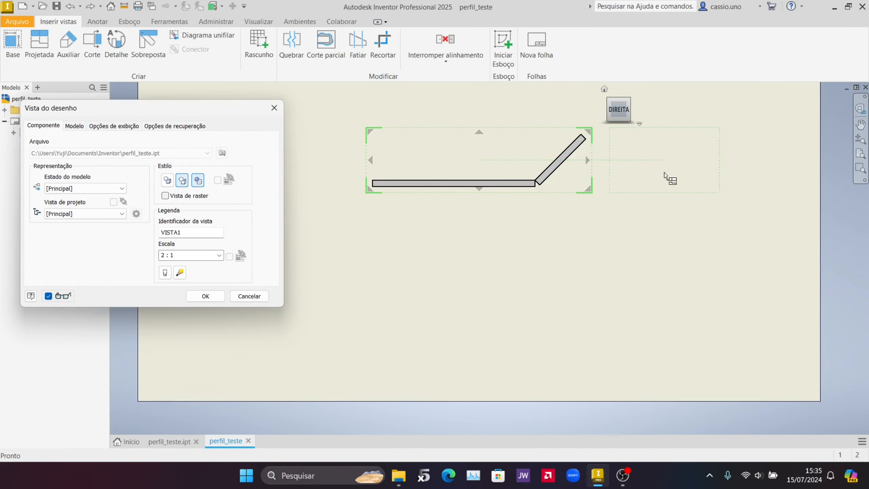
middle_drag(664, 173, 643, 237)
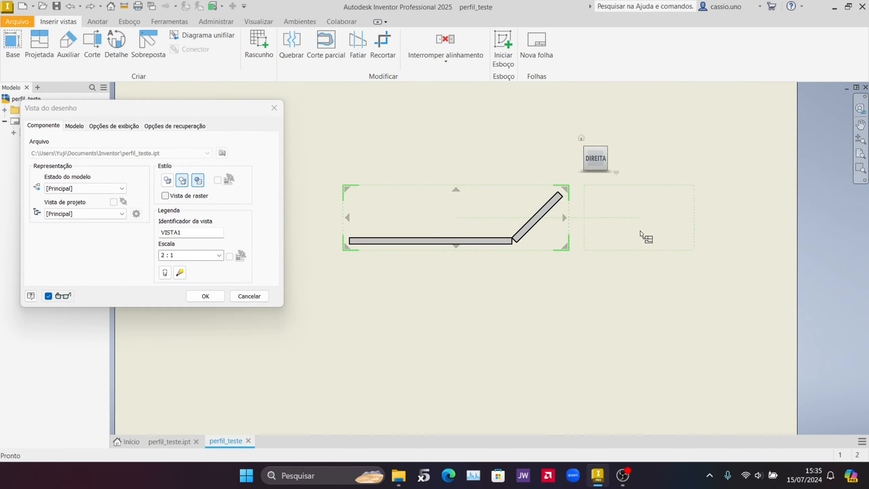
click(657, 238)
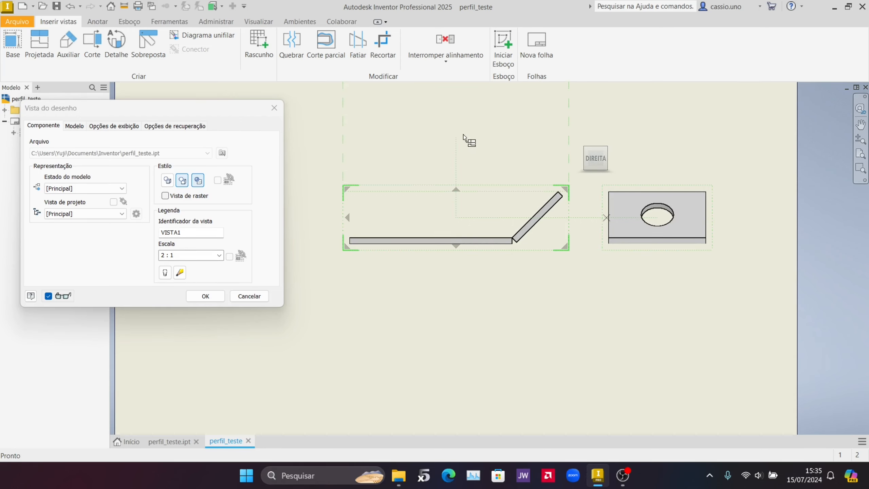
click(470, 367)
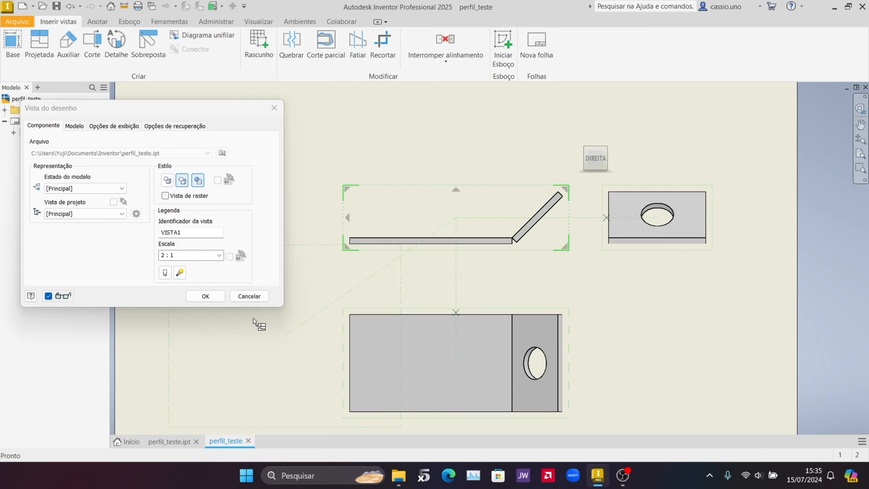
click(205, 297)
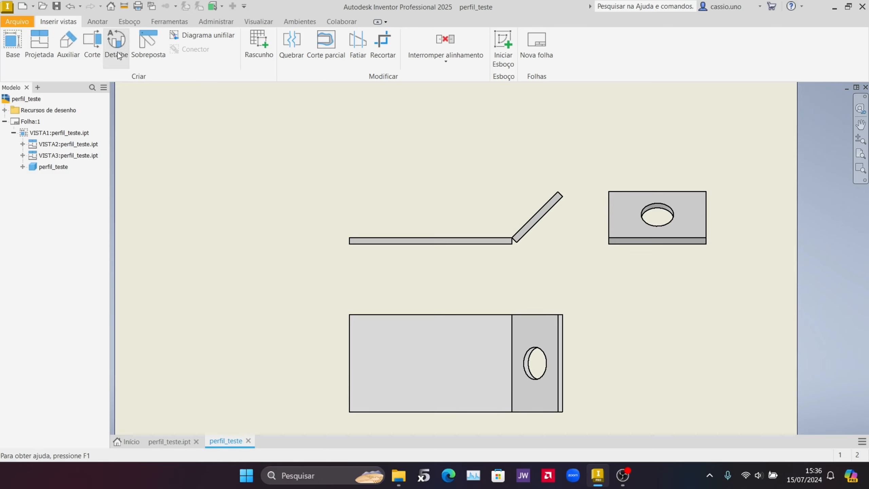
Create auxiliary view A at 2:1 from the base view, projected from the angled section's long edge and placed to its upper left
click(69, 42)
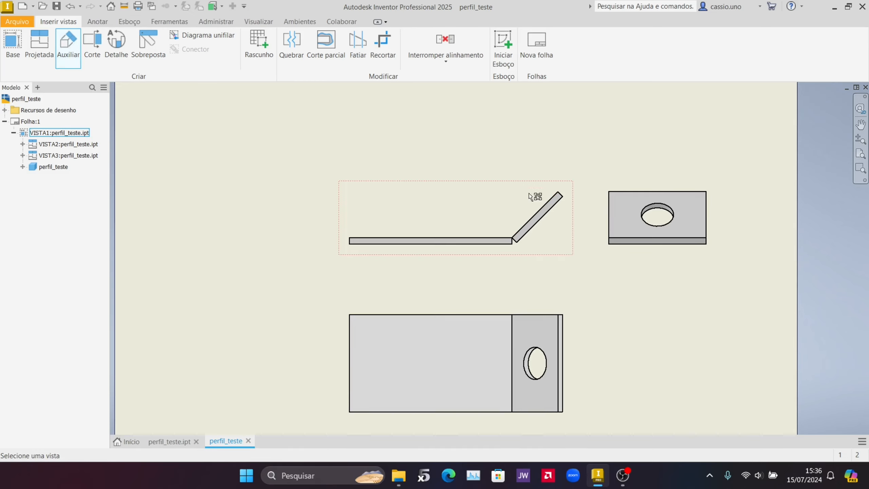
click(484, 192)
click(541, 212)
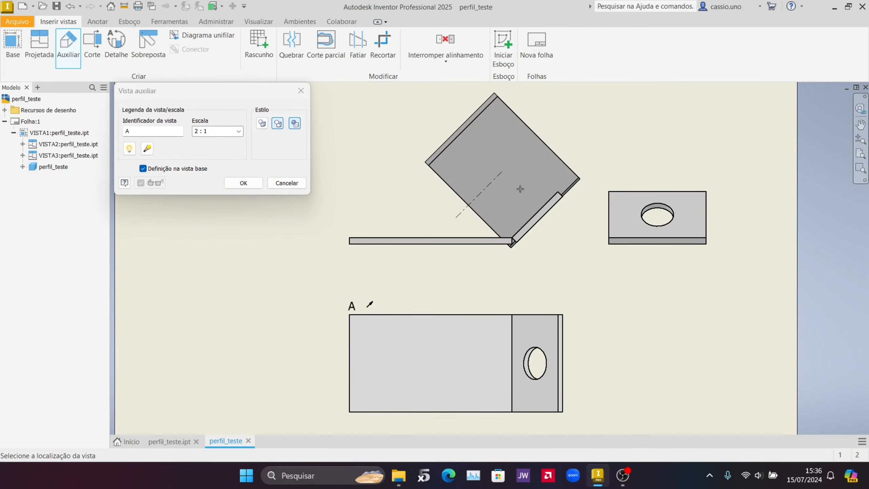
click(445, 127)
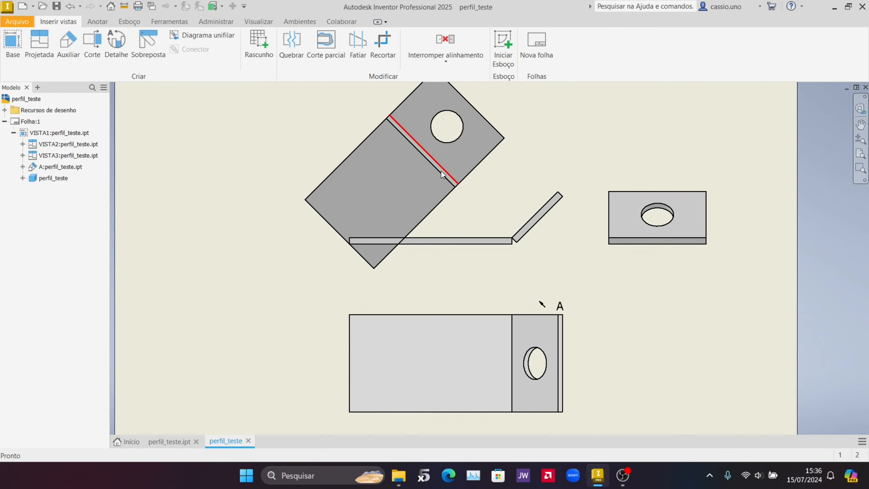
middle_drag(454, 221, 441, 294)
click(443, 258)
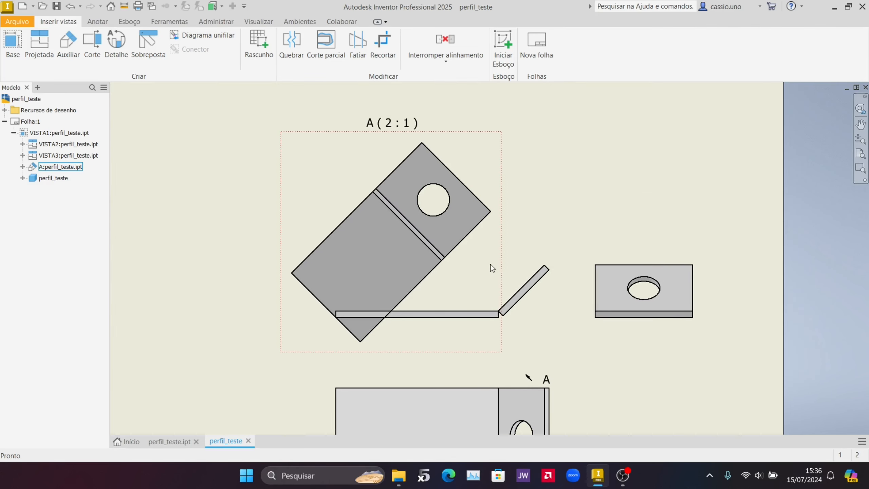
Dimension the hole's diameter in auxiliary view A, placing the text outside the plate's upper right edge
key(d)
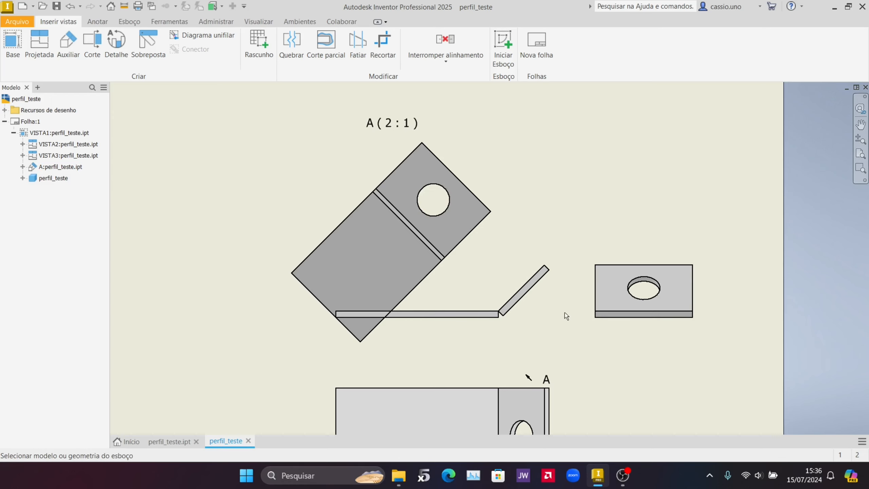
scroll(594, 301, up, 5)
middle_drag(760, 239, 620, 235)
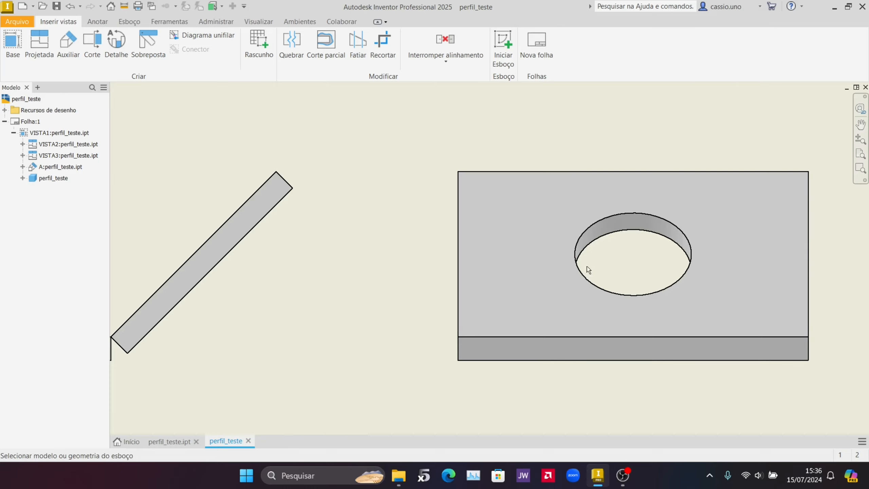
scroll(448, 212, down, 5)
scroll(475, 250, up, 2)
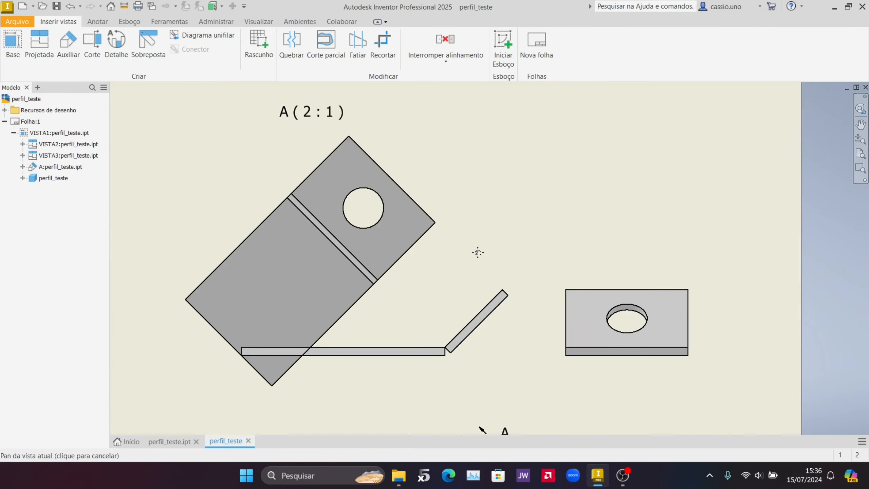
scroll(388, 188, up, 1)
scroll(400, 284, up, 3)
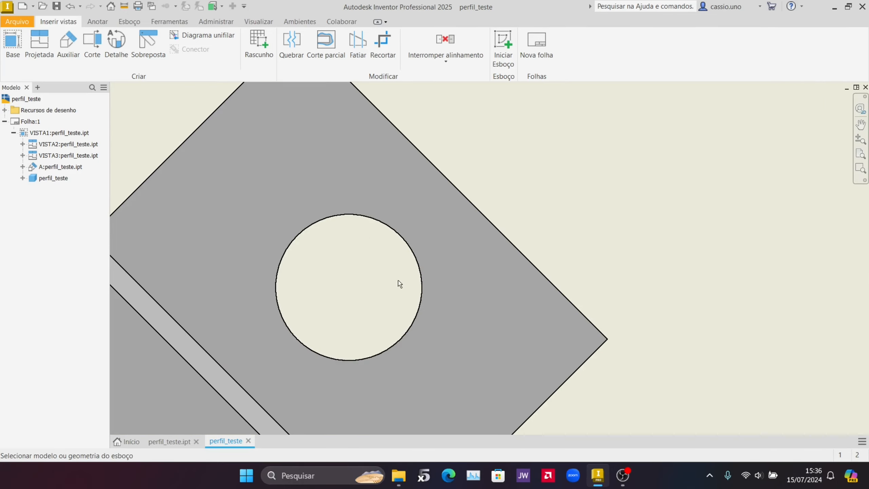
click(427, 284)
click(510, 165)
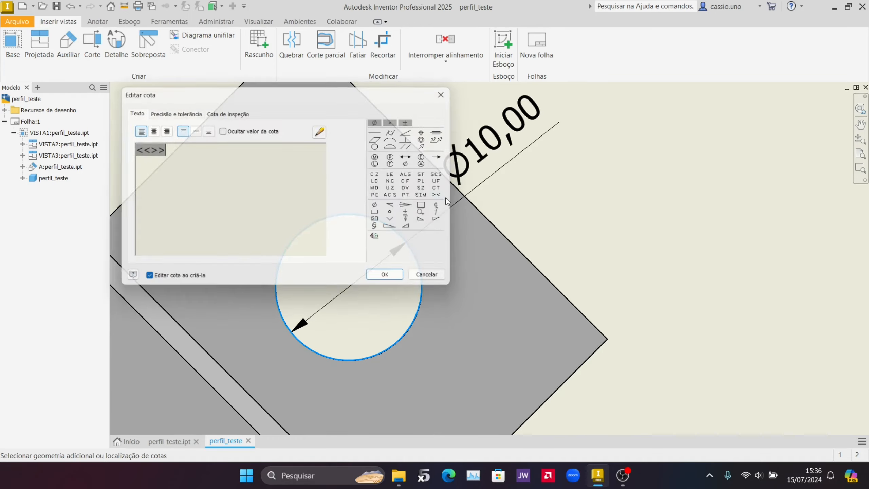
click(385, 274)
Examine auxiliary view A with its dimensioned hole, comparing it with the base and side views
scroll(455, 185, down, 3)
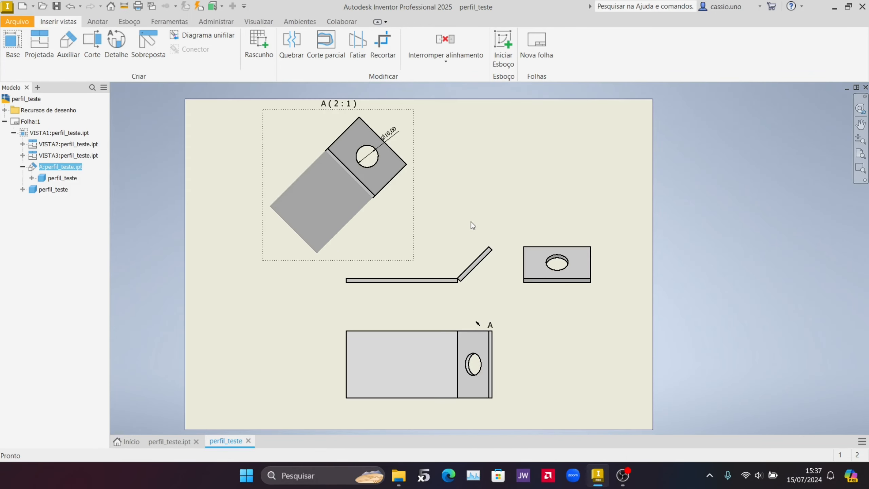
middle_drag(471, 221, 437, 252)
scroll(393, 233, up, 3)
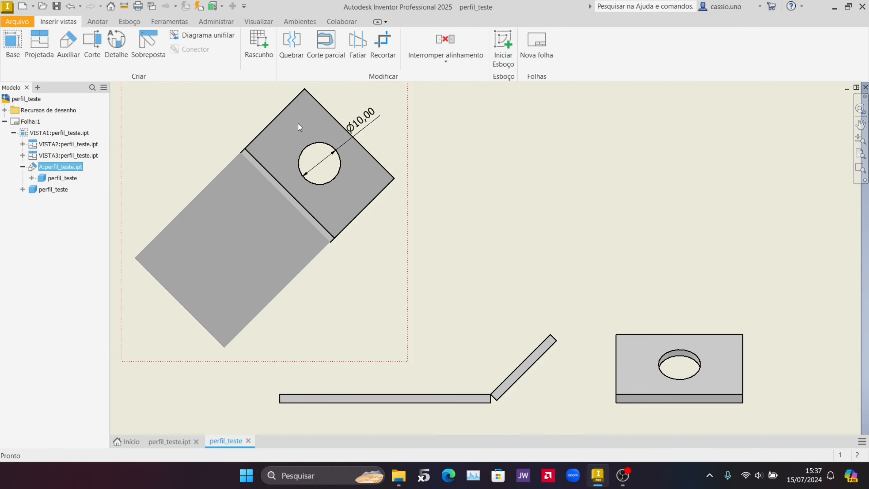
scroll(491, 218, up, 3)
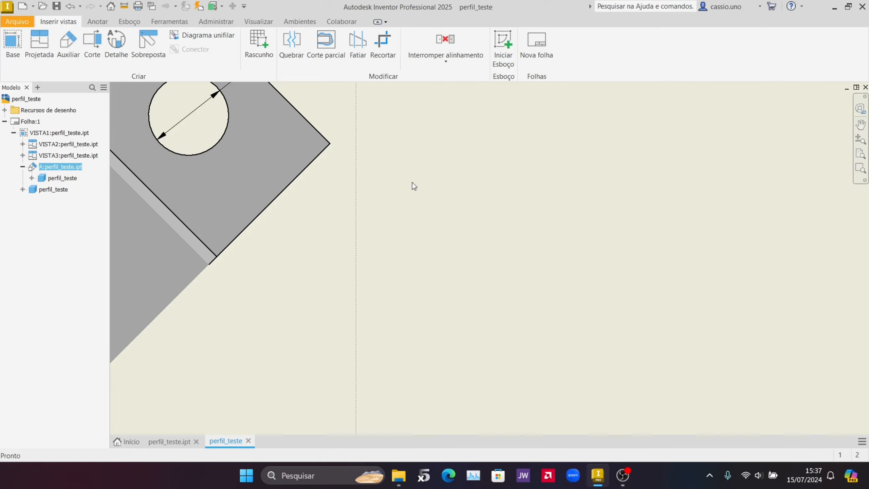
middle_drag(420, 196, 437, 276)
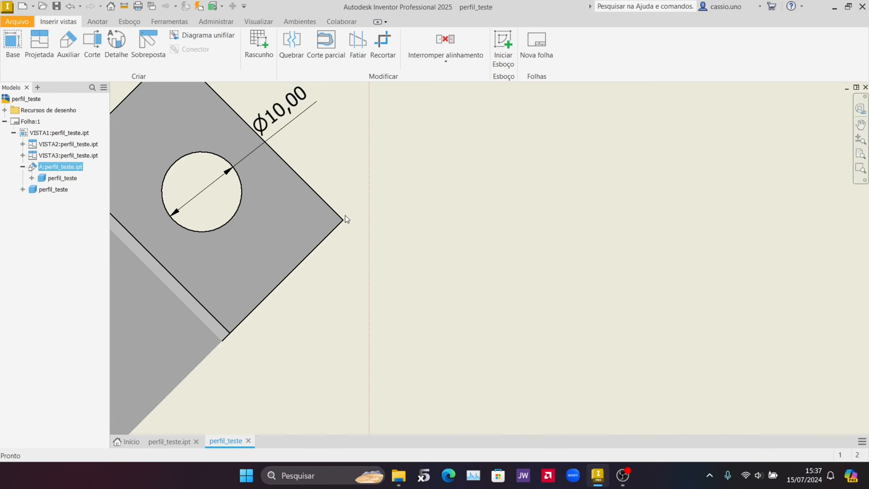
scroll(362, 233, down, 6)
scroll(347, 239, up, 3)
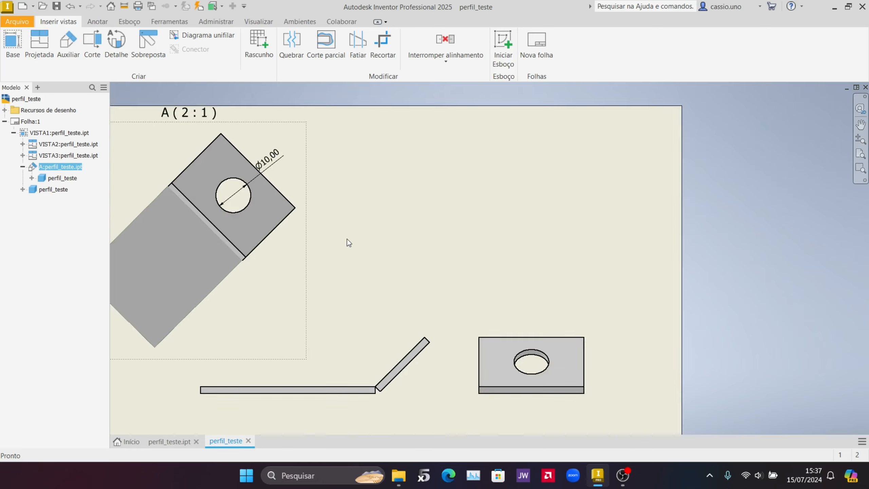
scroll(340, 226, down, 2)
scroll(332, 233, up, 3)
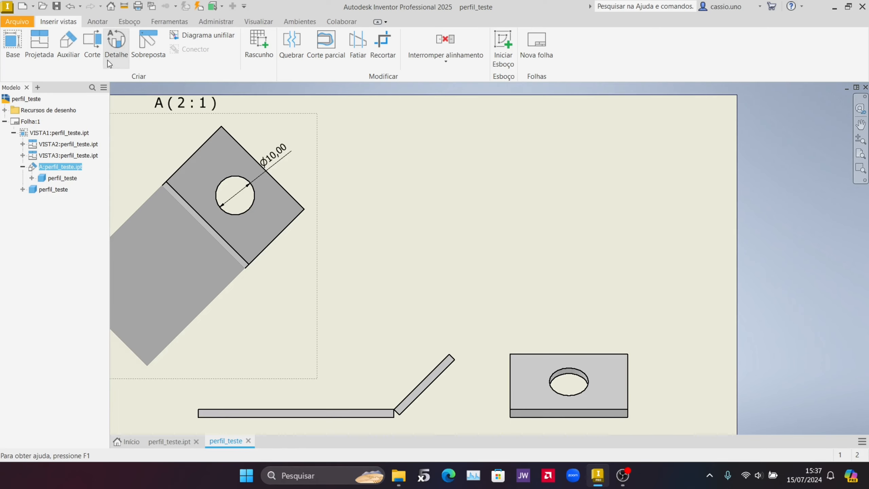
Create circular detail view B at 4:1 around the right corner of the plate in auxiliary view A, placing it to the right
click(116, 43)
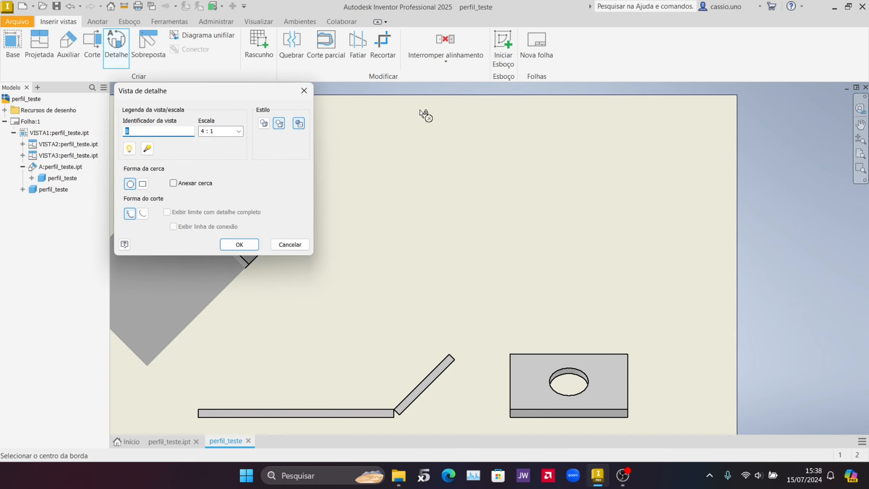
middle_drag(400, 177, 518, 179)
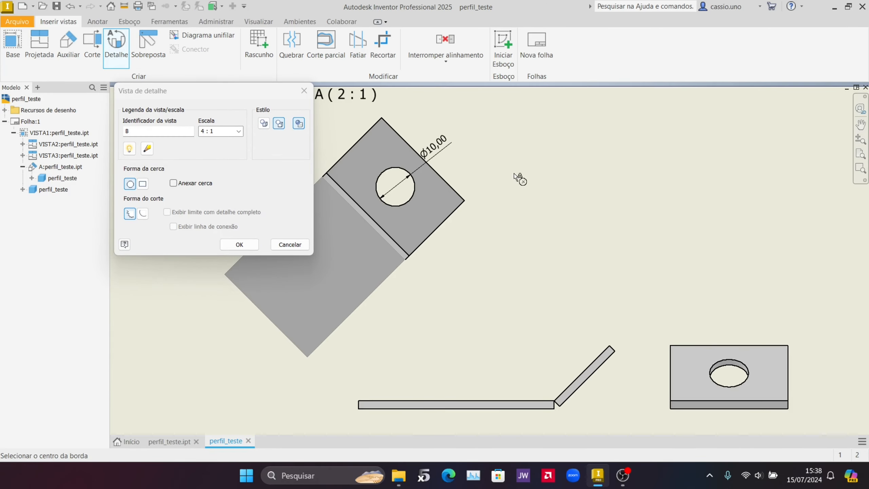
click(463, 183)
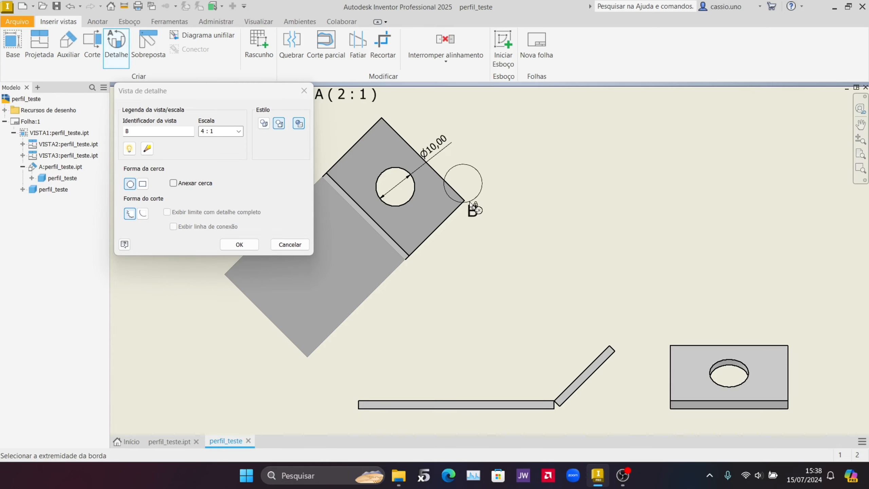
click(475, 209)
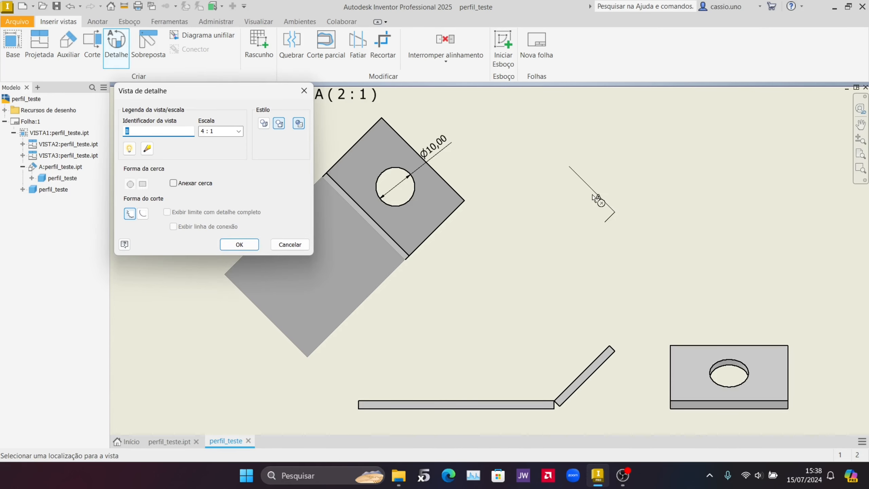
click(689, 182)
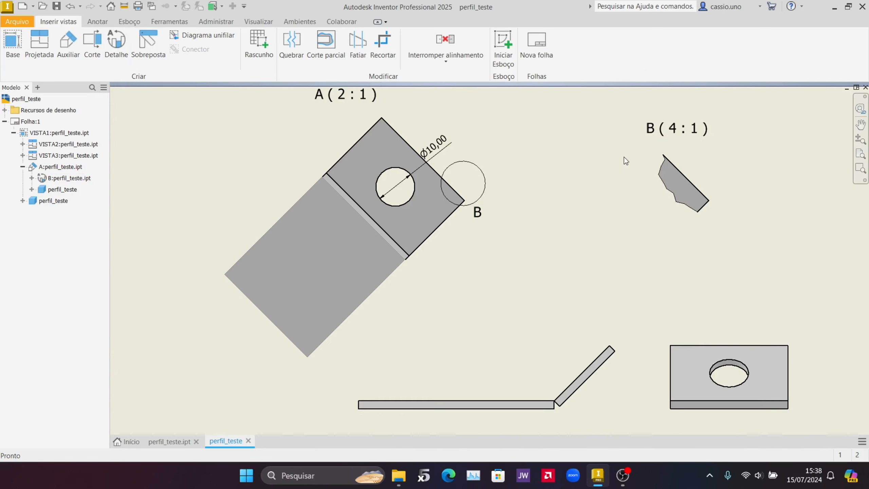
Change the scale of detail view B to 5:1
middle_drag(624, 156, 557, 144)
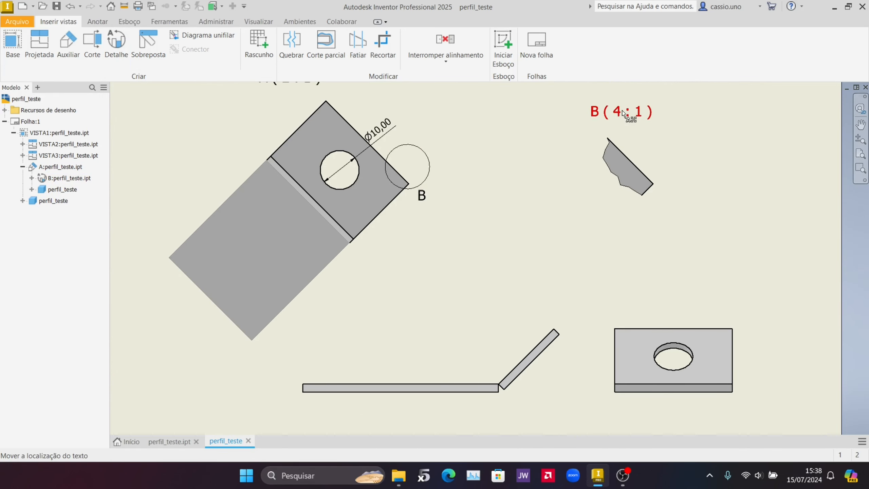
double_click(631, 116)
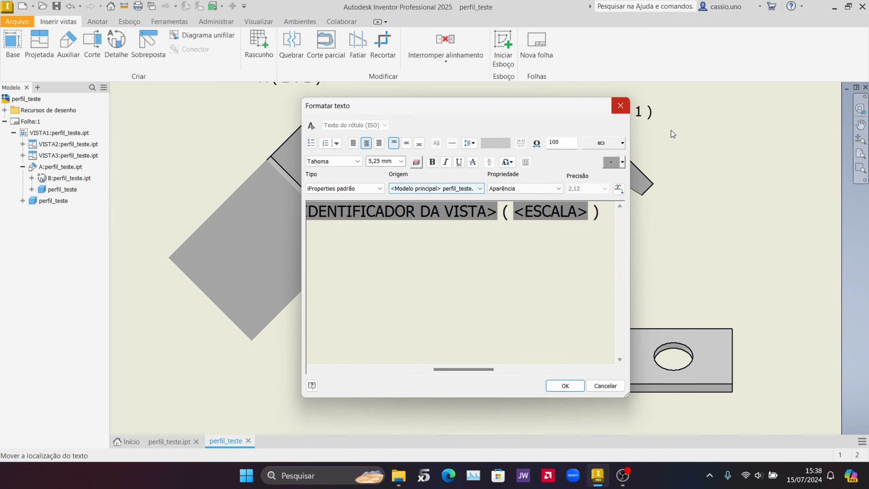
click(618, 112)
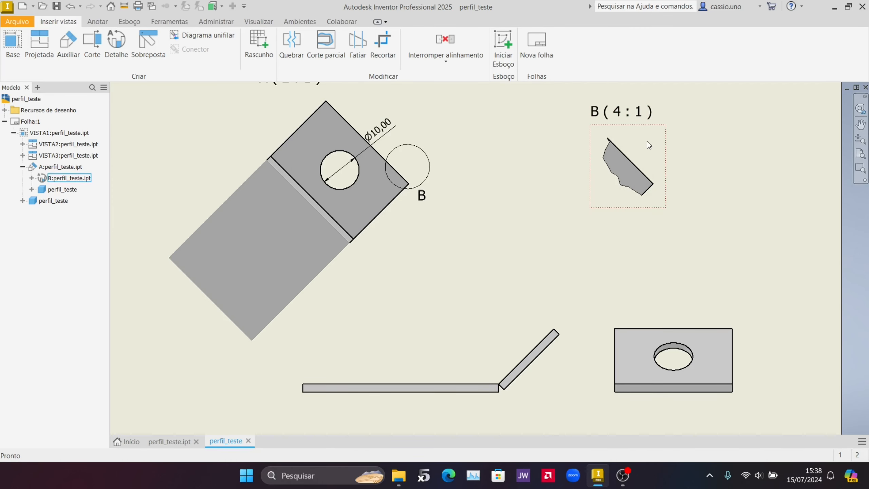
double_click(640, 146)
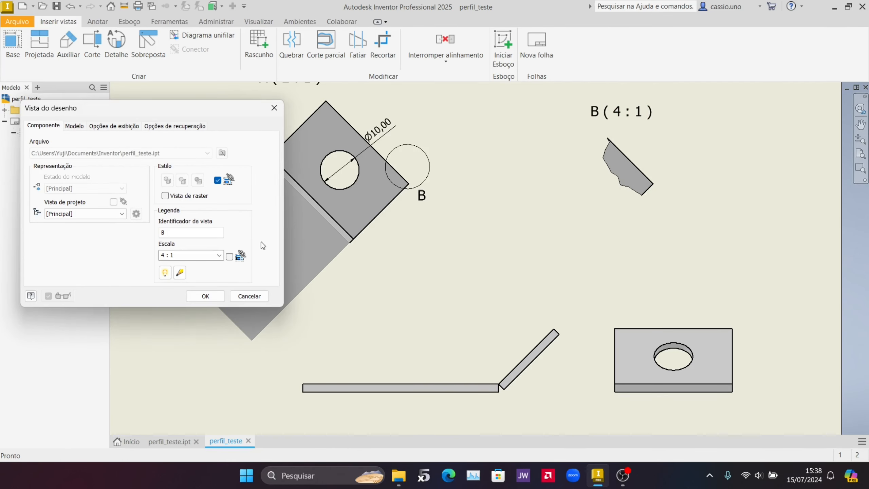
click(219, 255)
click(186, 330)
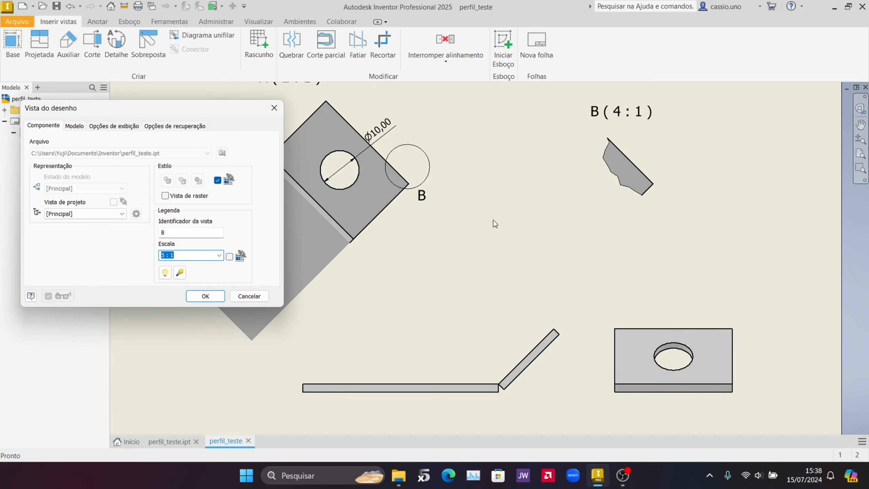
click(205, 295)
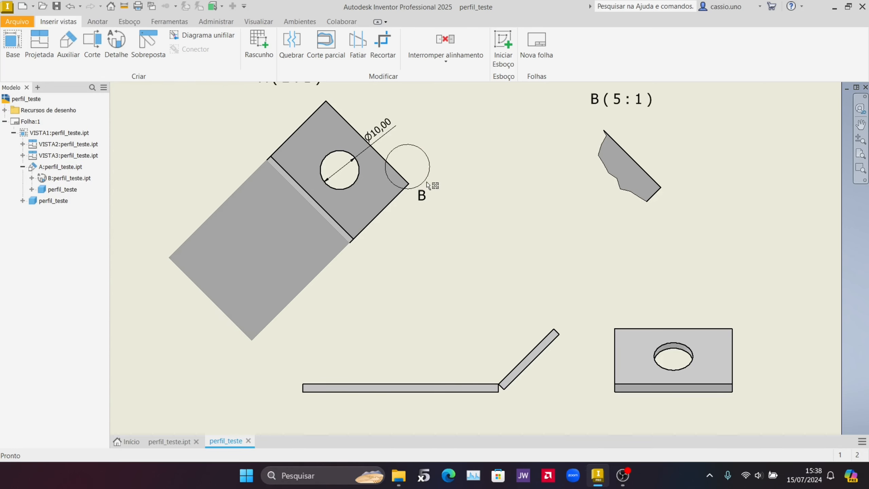
Center detail view B's boundary circle near the plate's right corner in auxiliary view A and enlarge it to include more of both edges
drag(408, 167, 412, 190)
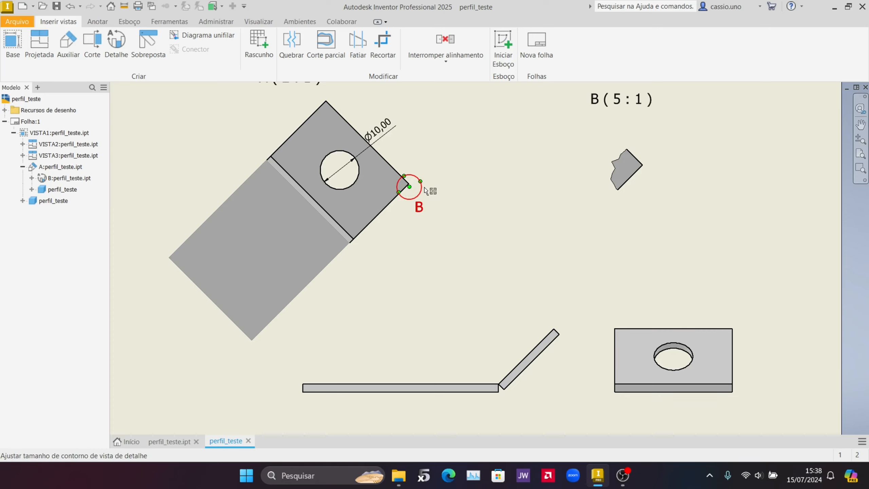
drag(421, 180, 404, 184)
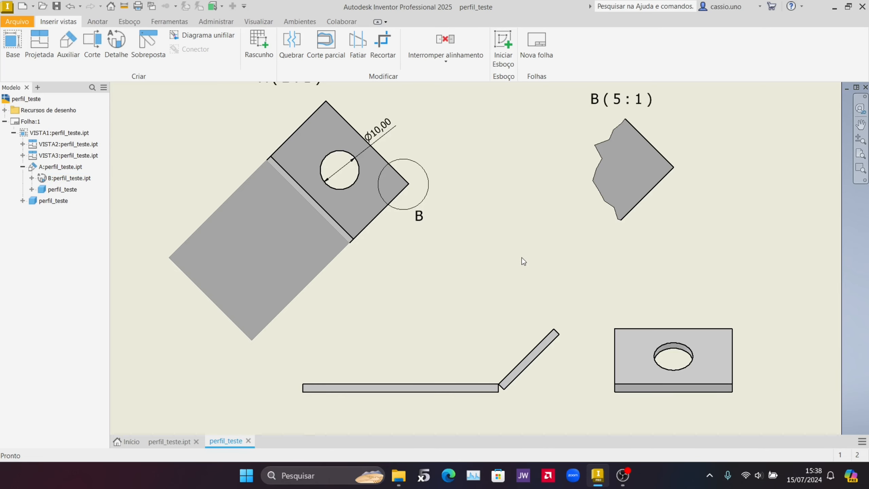
scroll(523, 249, down, 5)
scroll(513, 253, up, 3)
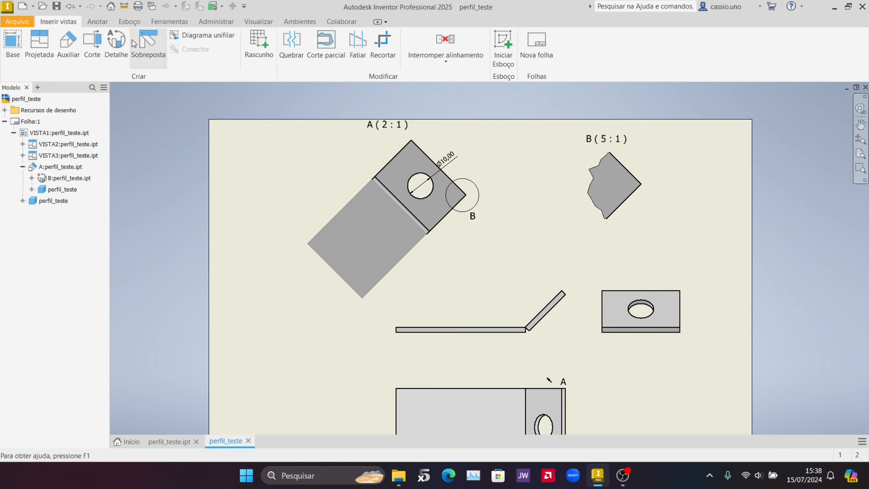
Dimension the flat section's upper edge in the view containing the oval-looking hole, placing the dimension above the plate with its default text
click(93, 21)
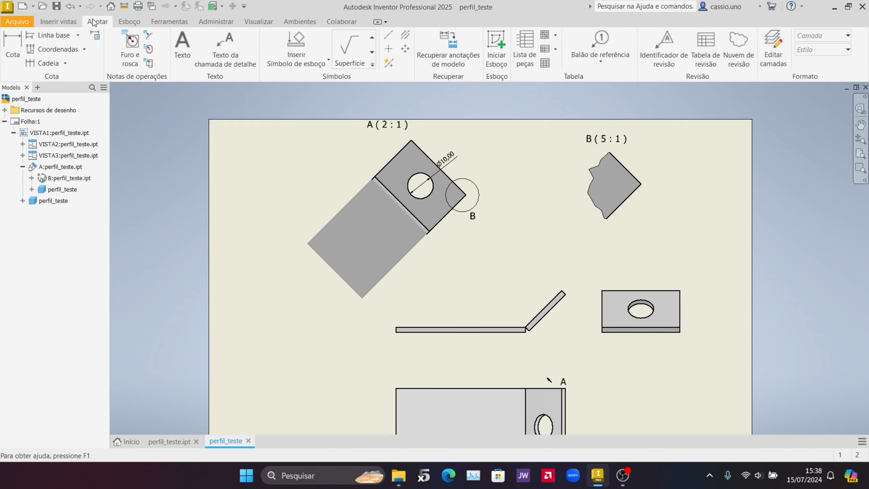
click(13, 48)
middle_drag(511, 250, 332, 148)
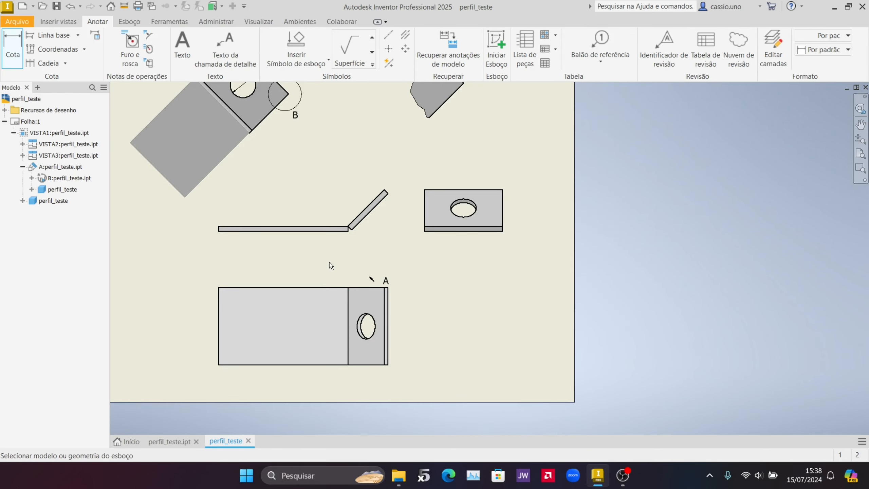
click(301, 286)
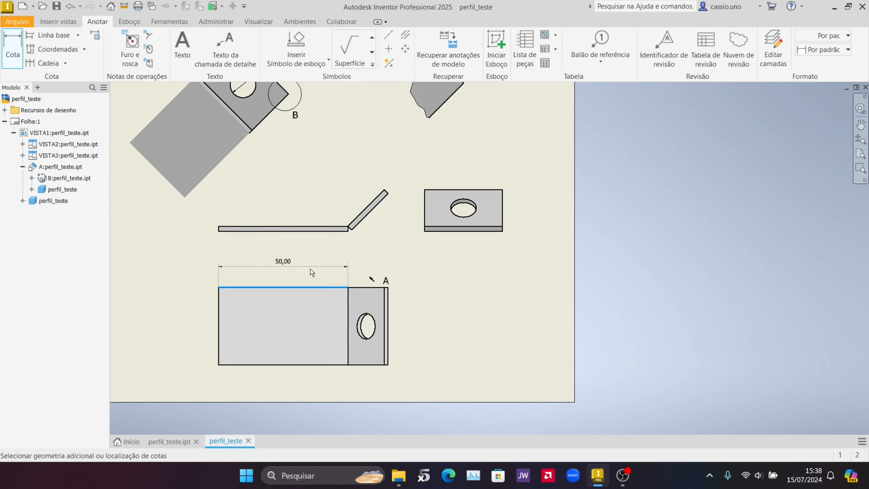
click(312, 274)
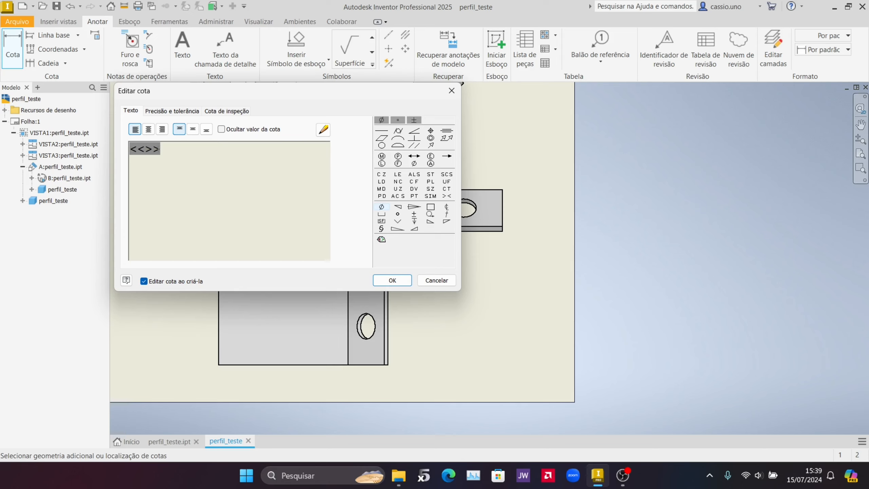
click(392, 280)
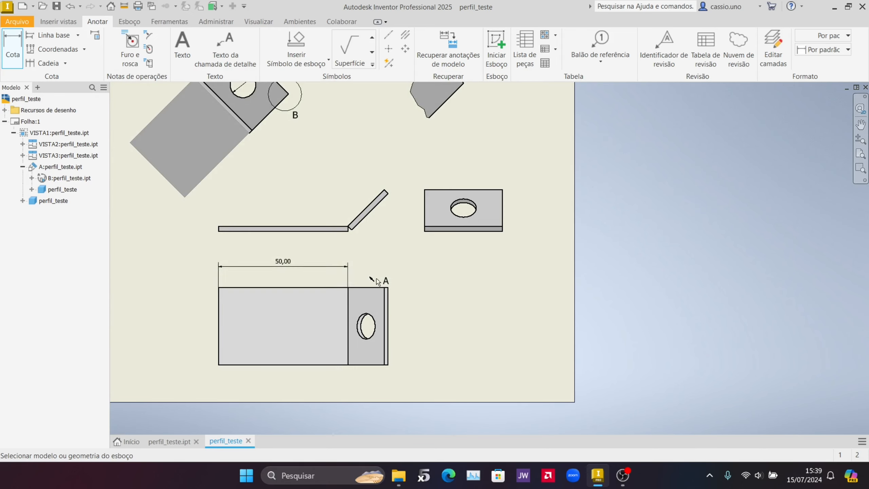
Open the flat section's length dimension for editing, try adding ± and conical taper symbols after its value, and delete both symbols
double_click(281, 263)
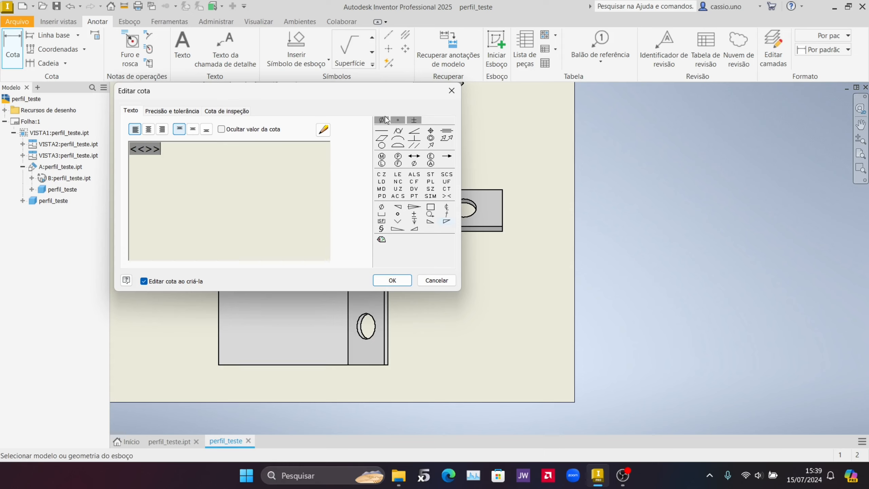
click(415, 120)
click(414, 208)
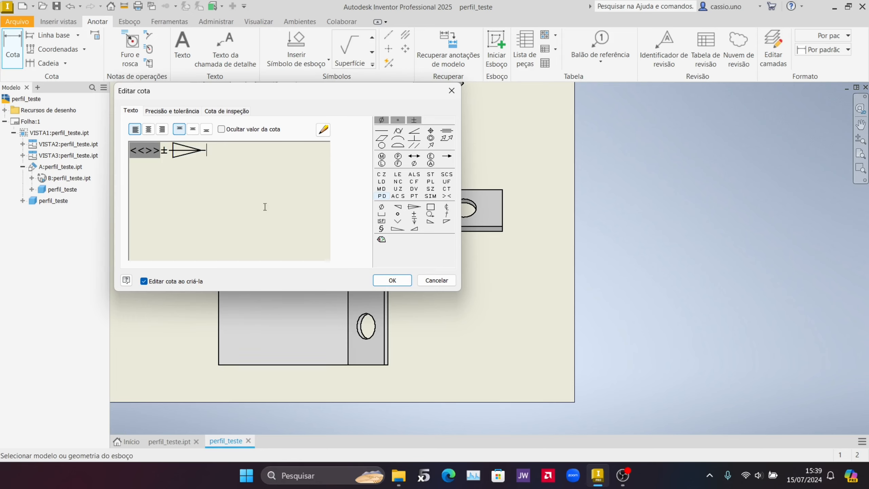
key(BackSpace)
key(BackSpace)
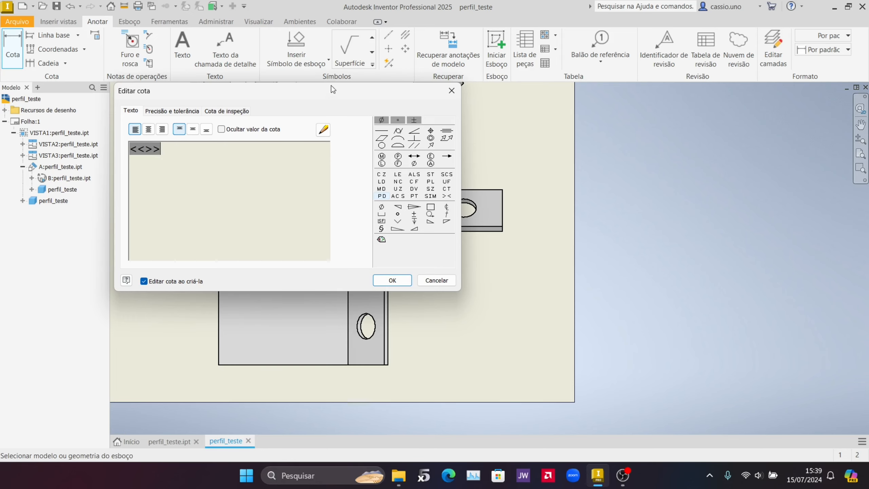
Hide the measured value of the flat section's length dimension and override its text with 100
mouse_move(331, 89)
mouse_down()
mouse_move(667, 134)
mouse_move(713, 115)
mouse_move(656, 117)
mouse_up()
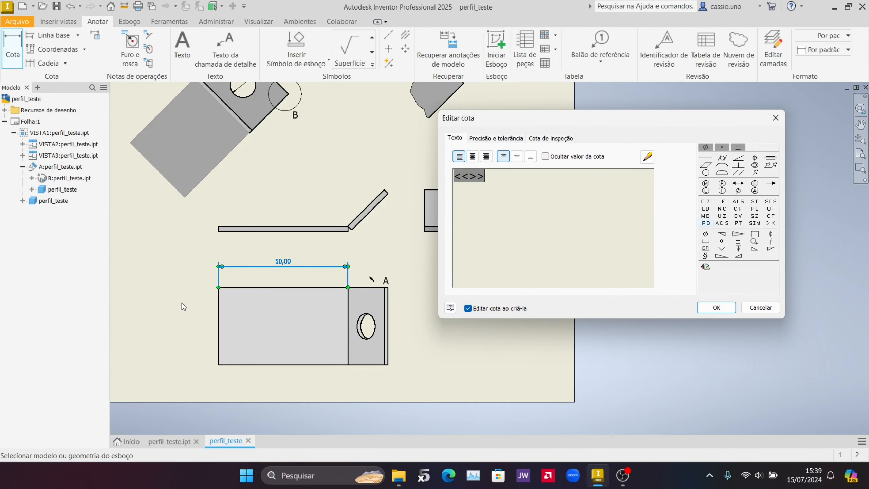
click(546, 156)
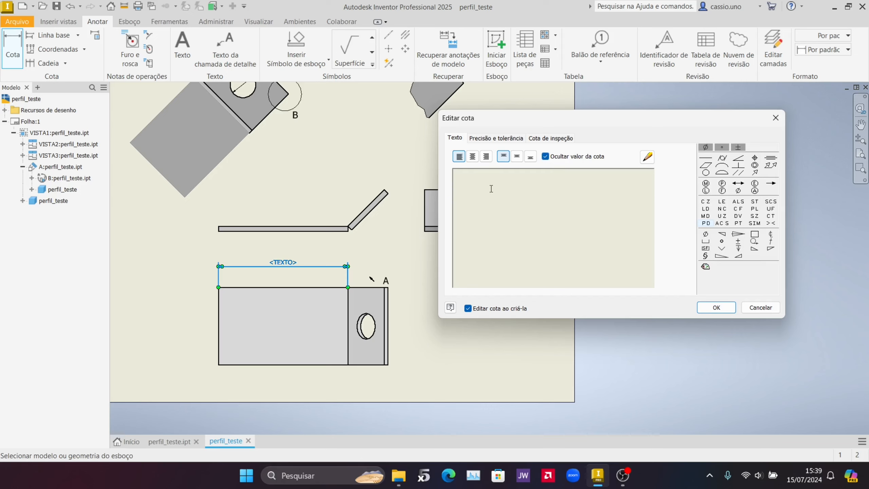
text(100)
click(725, 311)
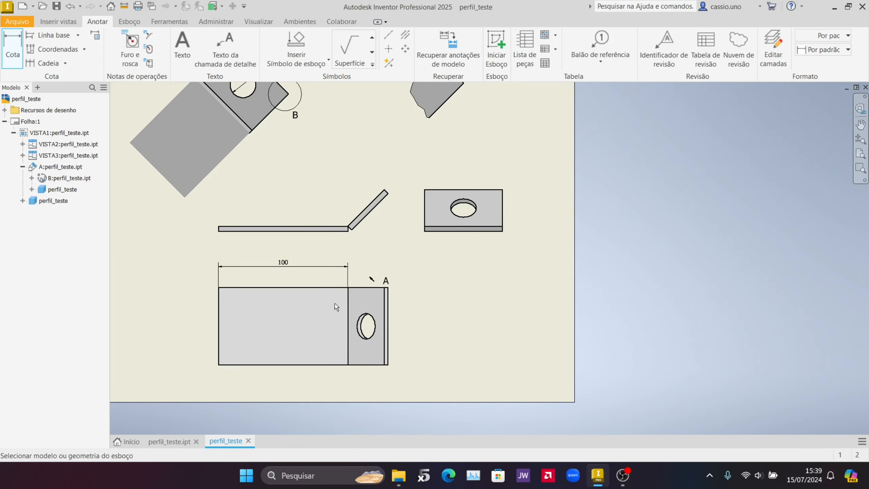
double_click(284, 262)
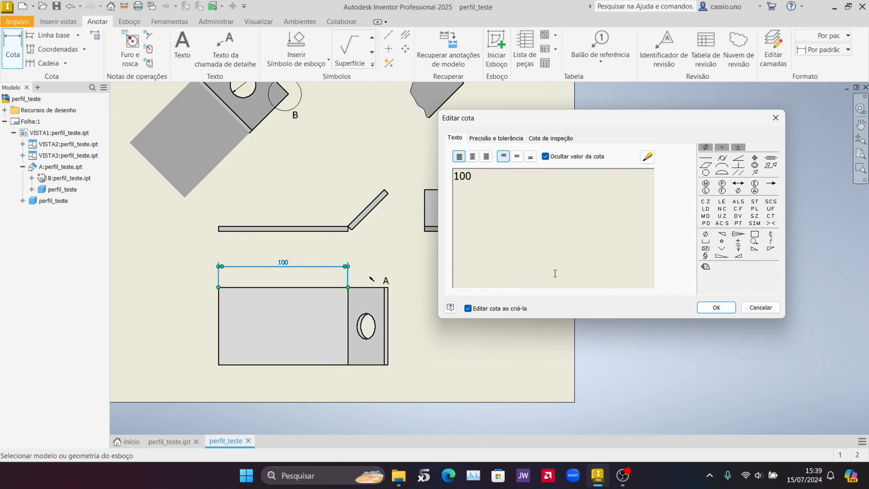
click(703, 311)
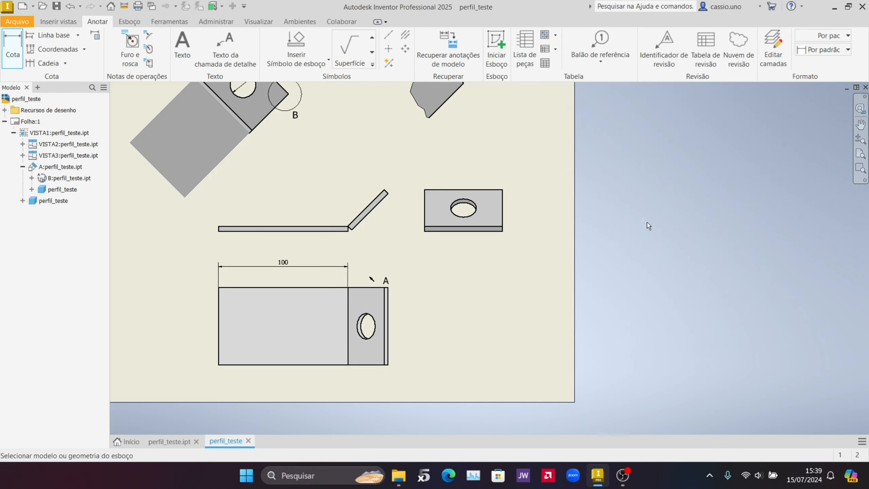